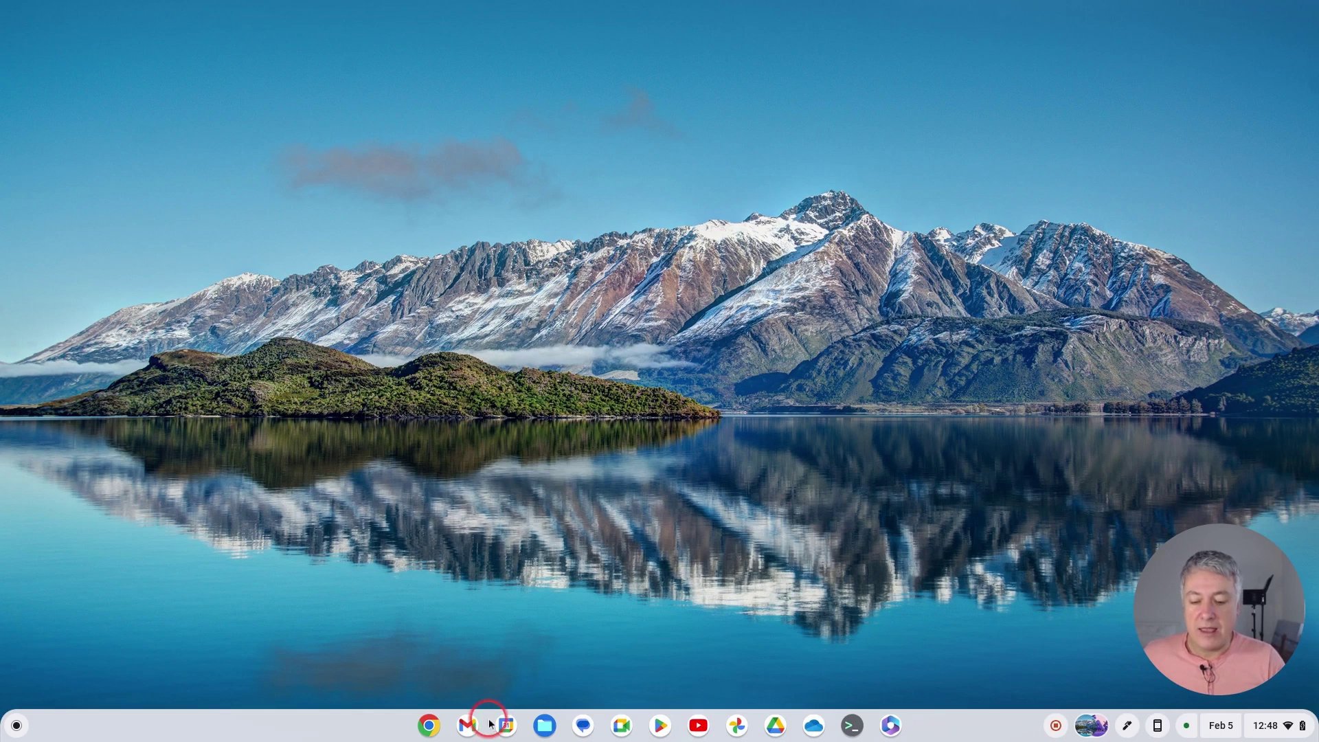
# Open the Files app, view the local Downloads folder, and open the Downloads Drive folder in Google Drive
pyautogui.click(545, 725)
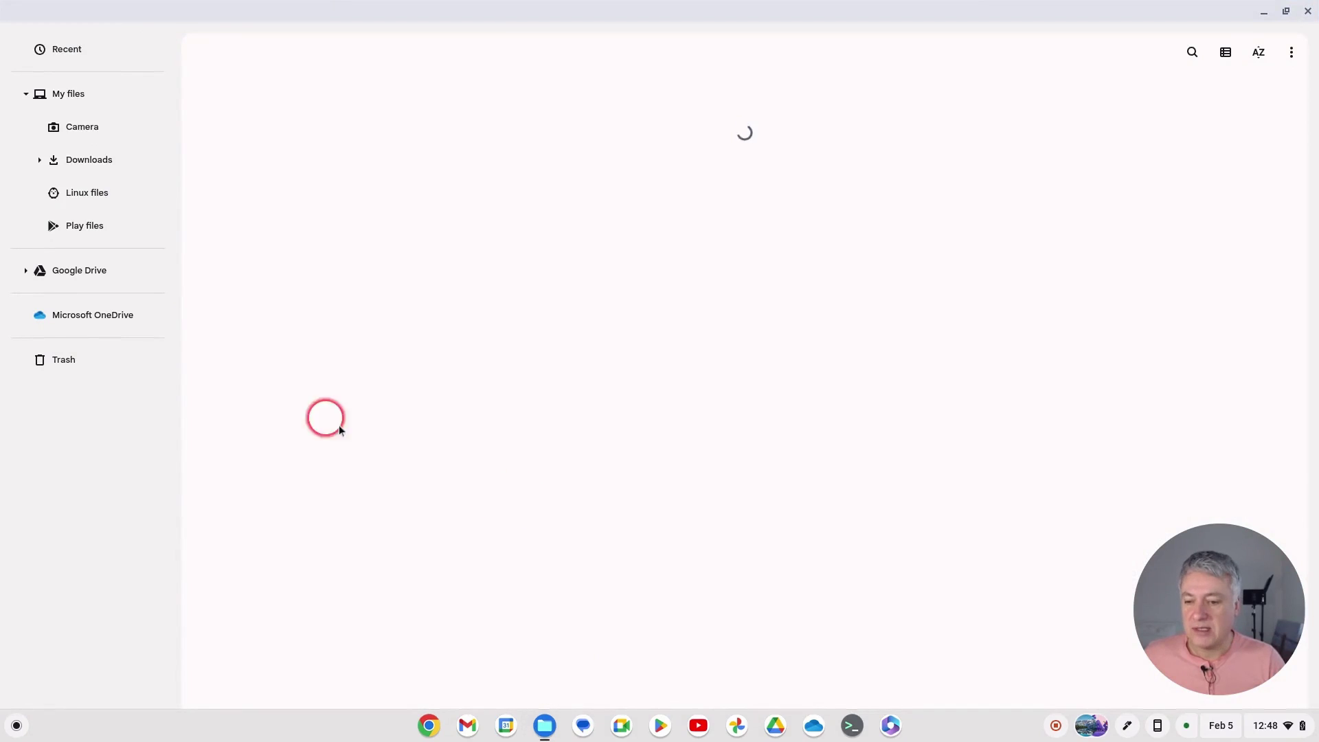
pyautogui.click(76, 173)
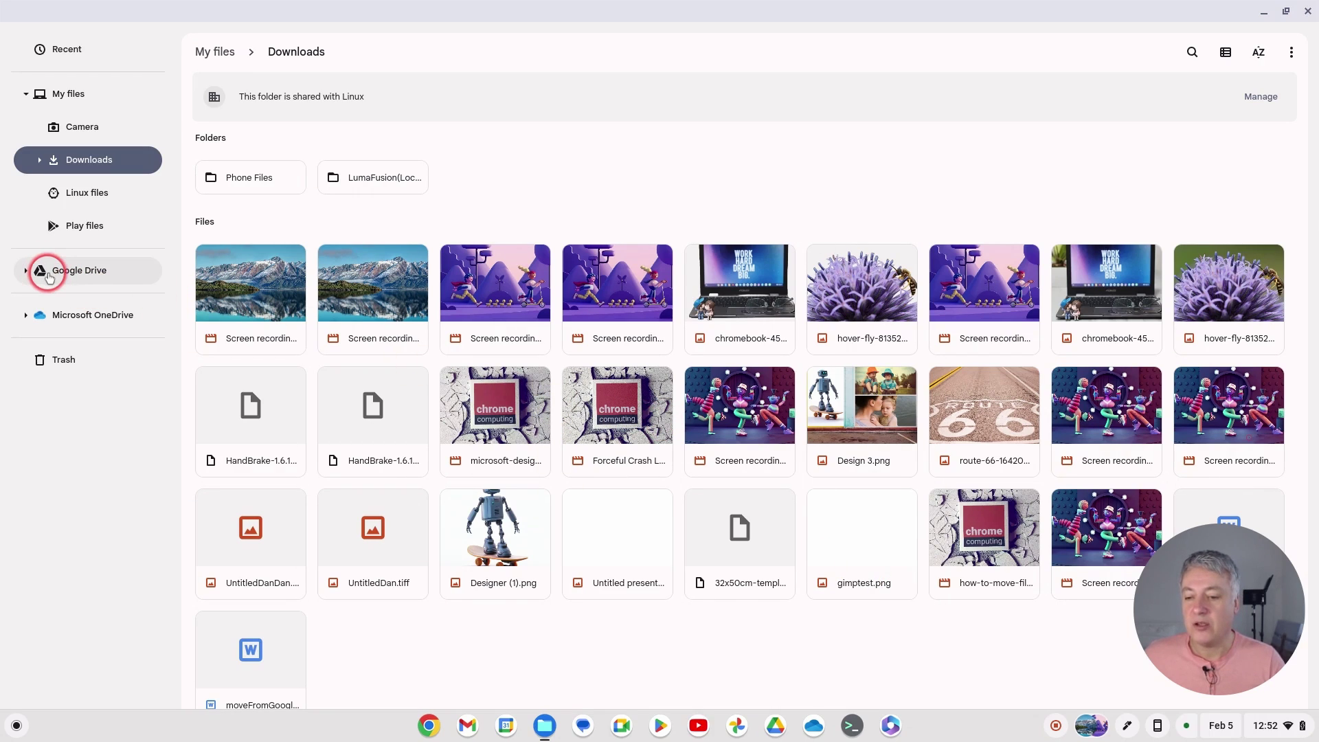
pyautogui.click(48, 272)
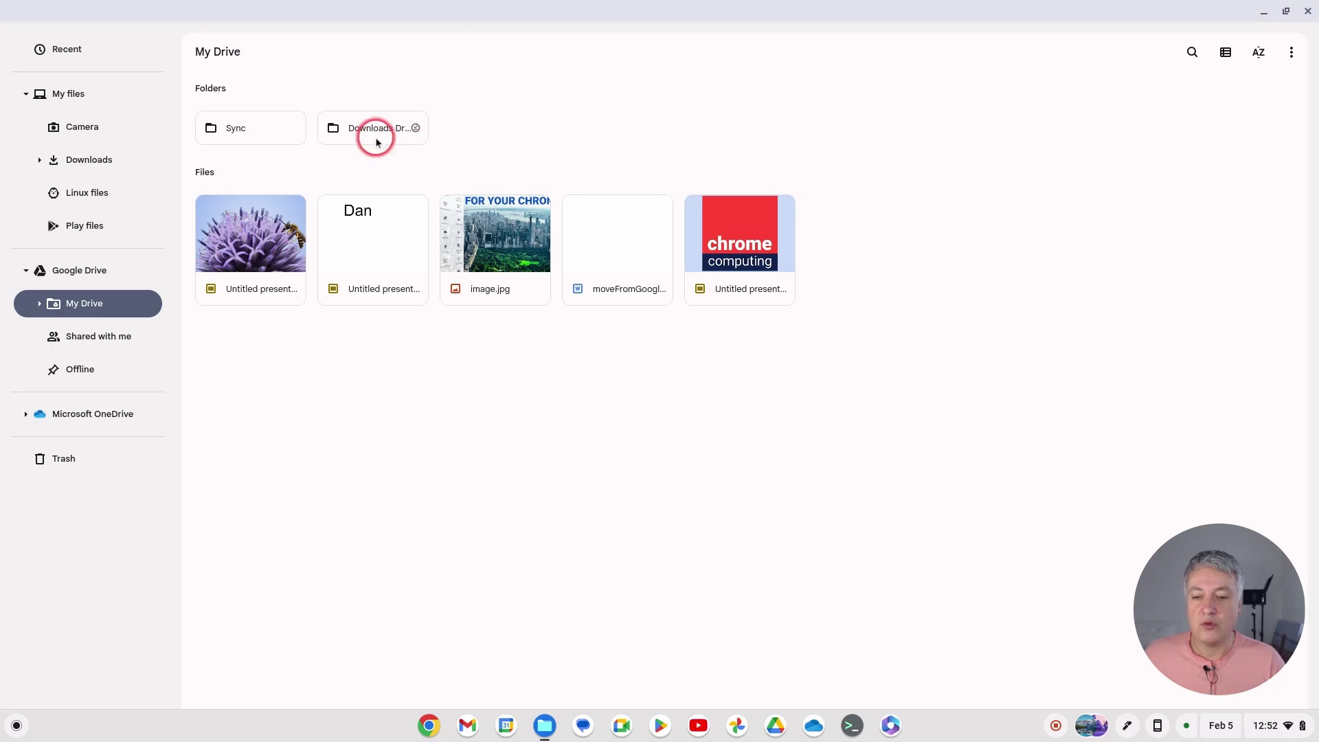
pyautogui.doubleClick(400, 134)
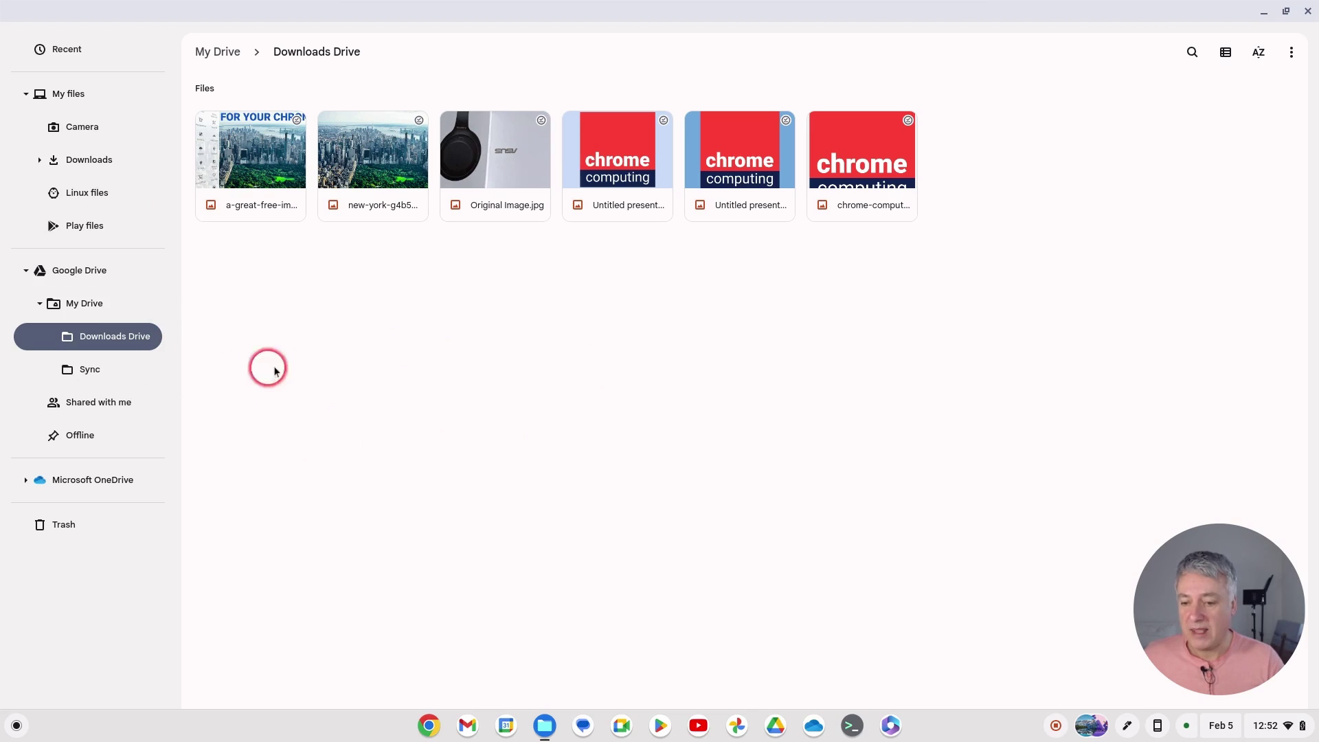
# Add the Downloads Drive folder from My Drive to the Files sidebar and close the window
pyautogui.click(69, 278)
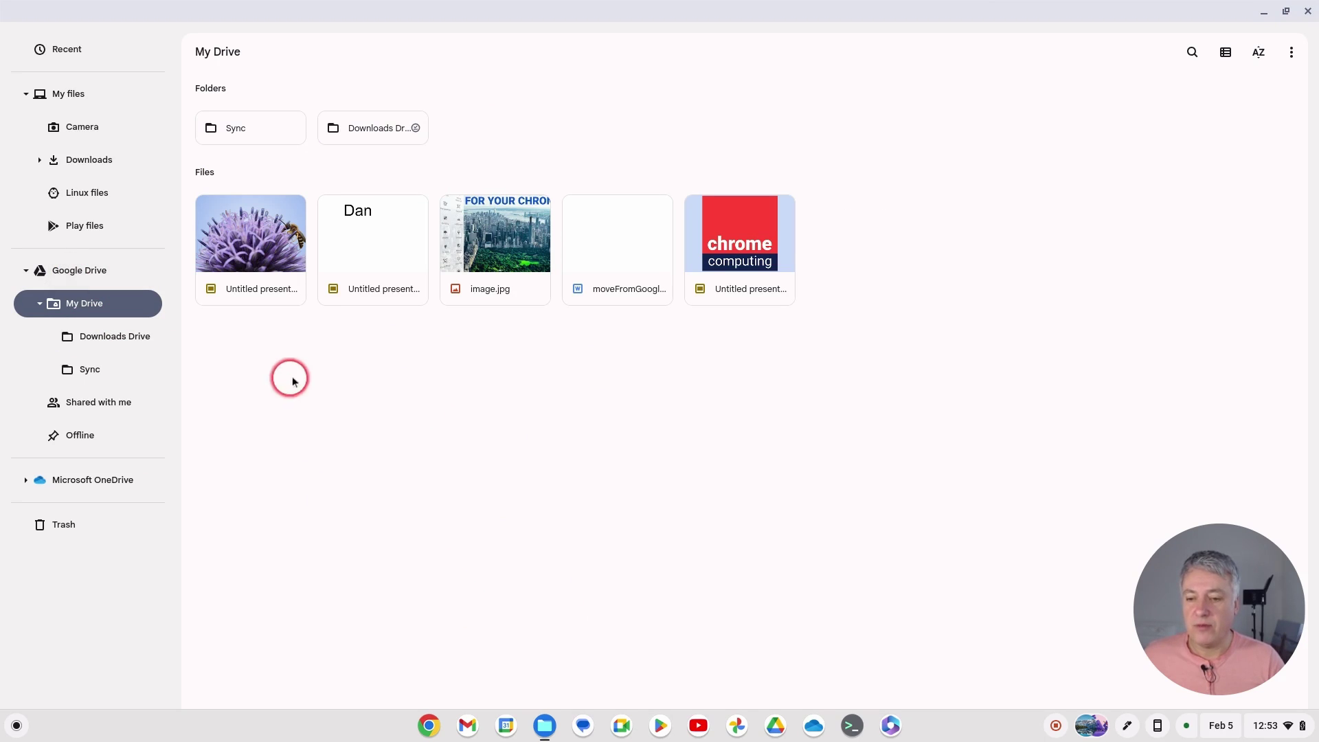
pyautogui.rightClick(376, 129)
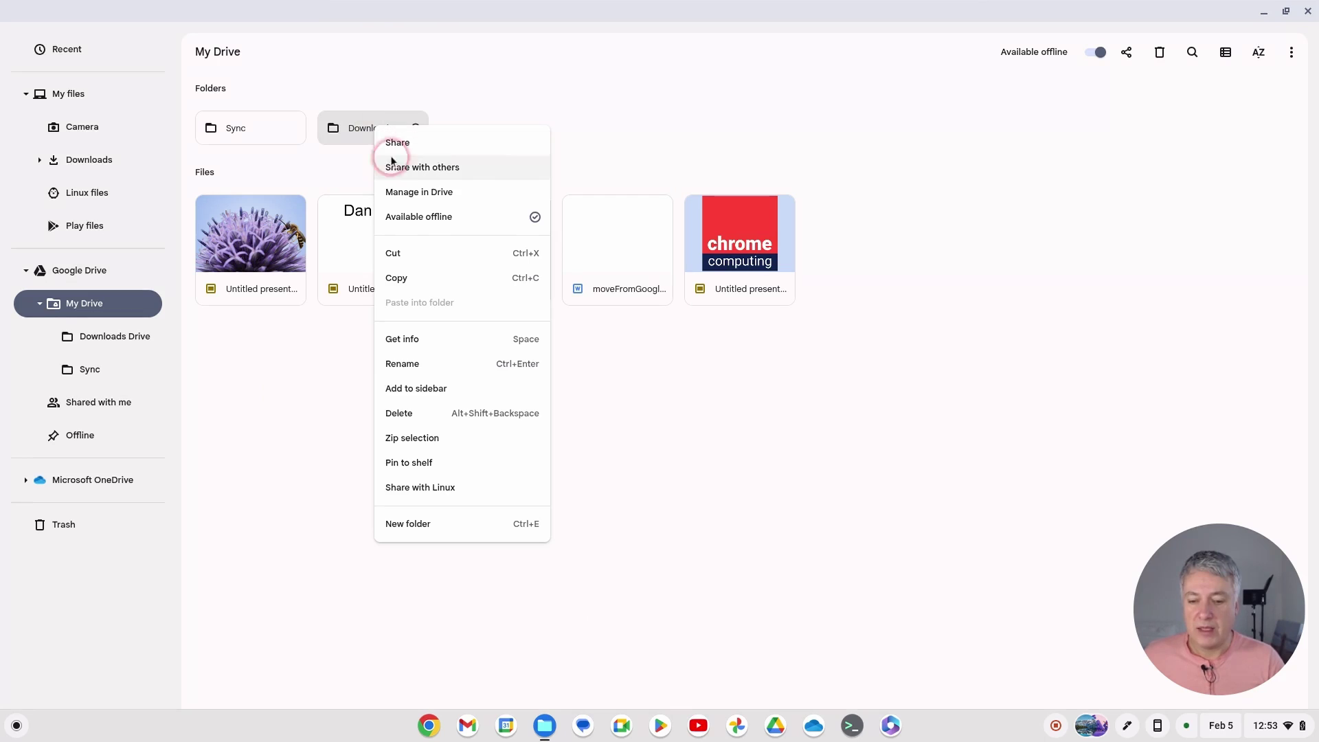
pyautogui.click(447, 388)
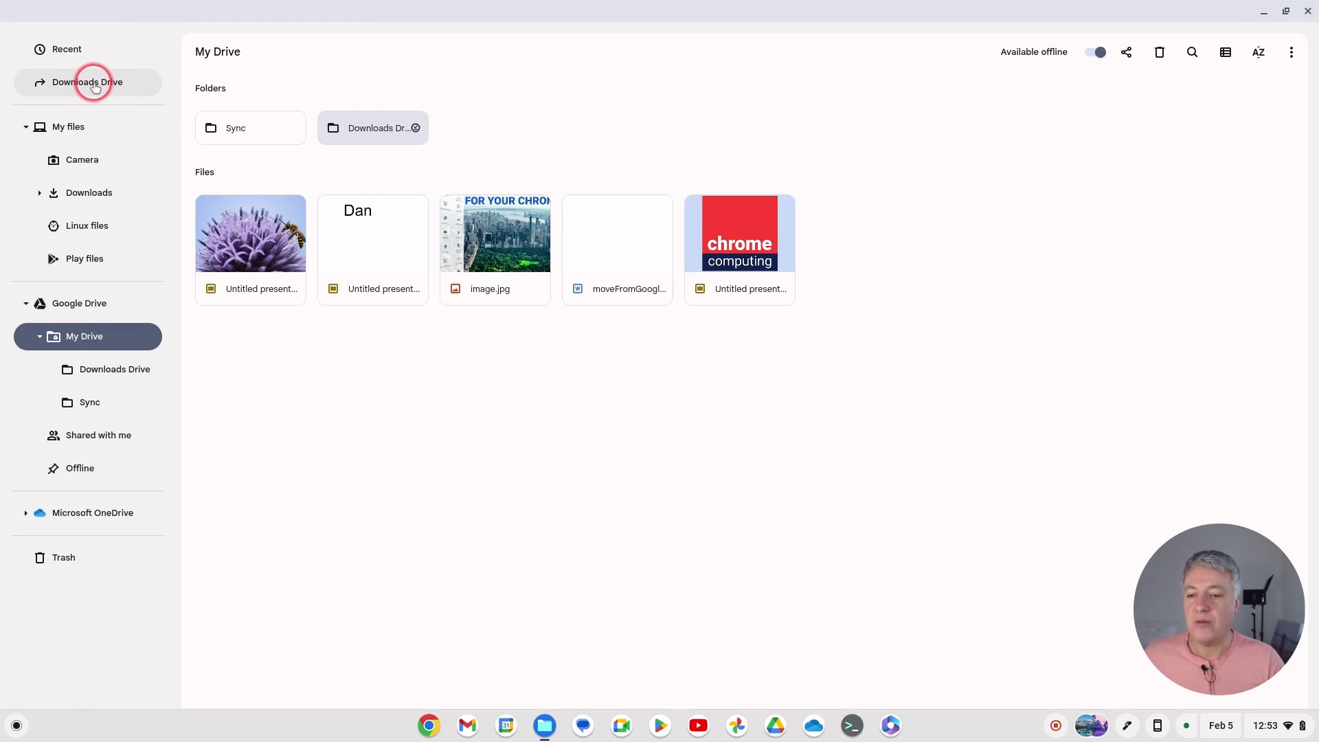
pyautogui.click(1309, 14)
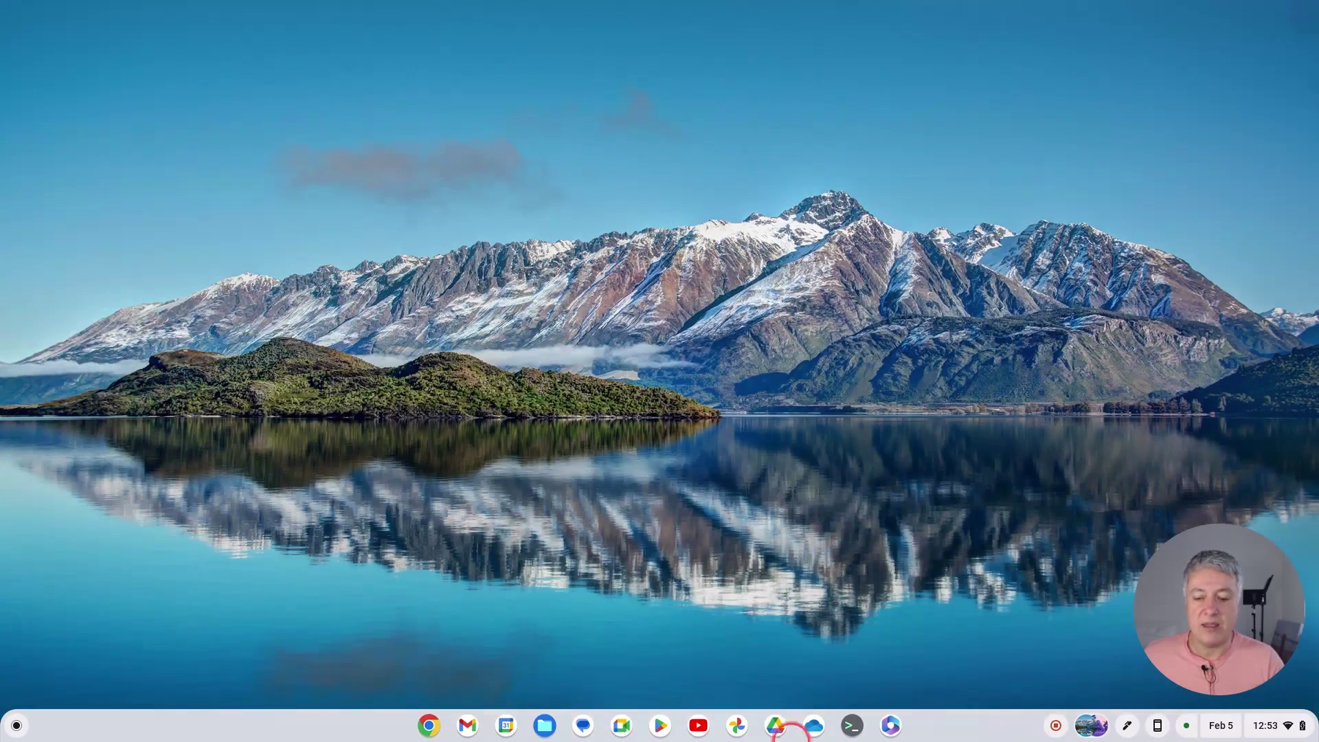
# Reopen Files and compare the local Downloads folder with the Downloads Drive sidebar shortcut
pyautogui.click(554, 727)
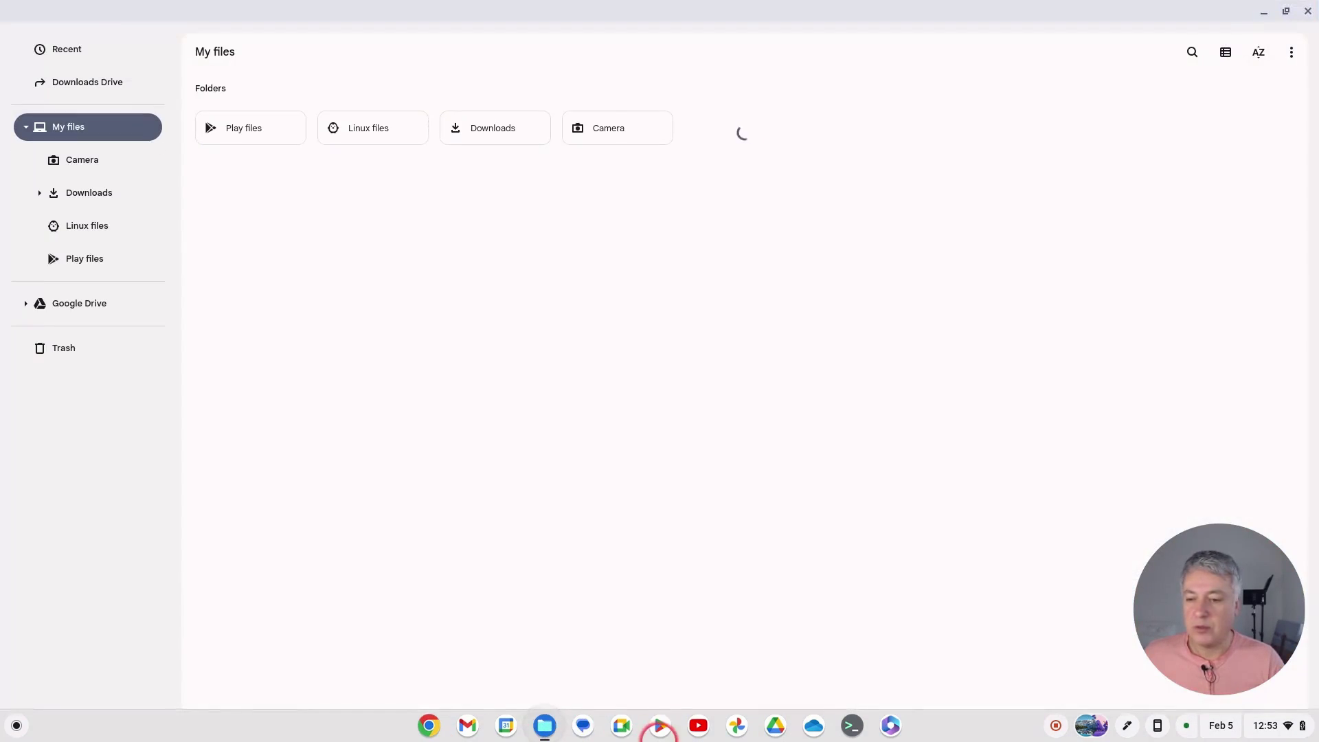
pyautogui.click(96, 187)
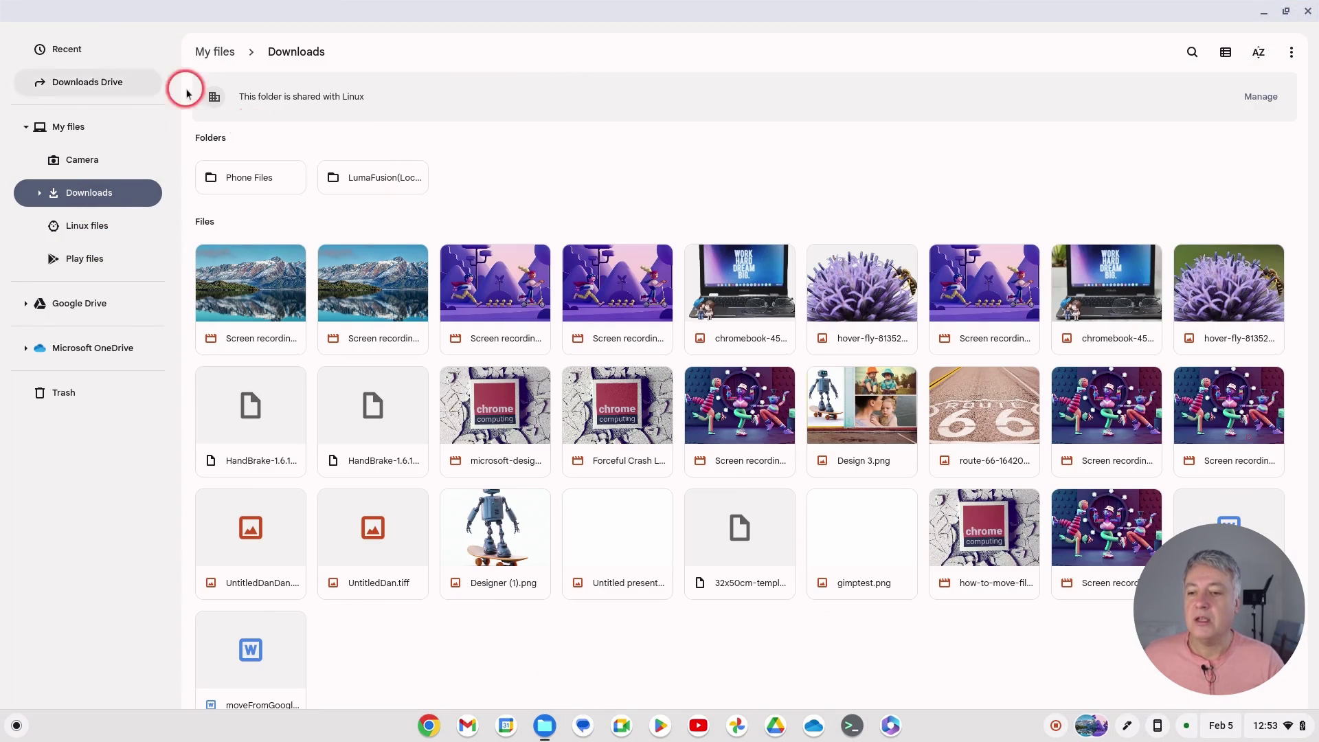
pyautogui.click(72, 84)
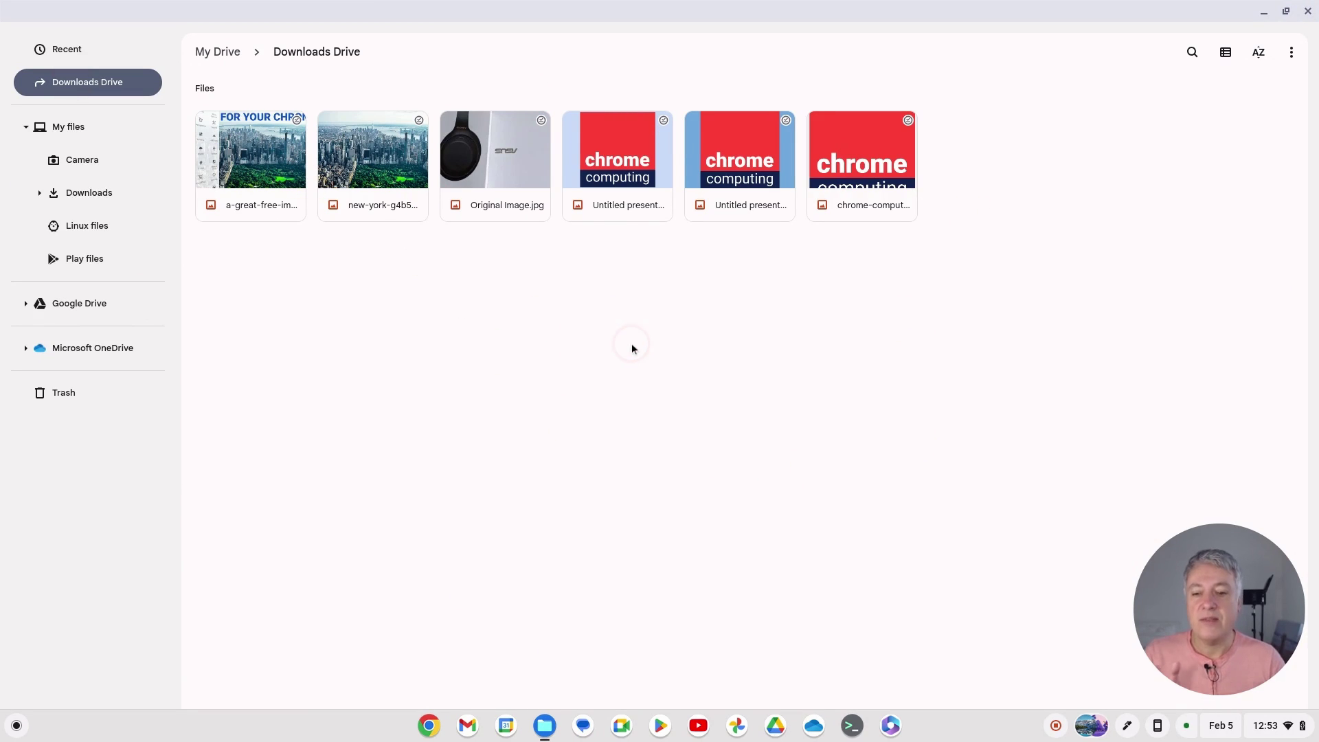
# Copy one hover-fly image from the local Downloads folder to Downloads Drive and open that folder
pyautogui.click(97, 194)
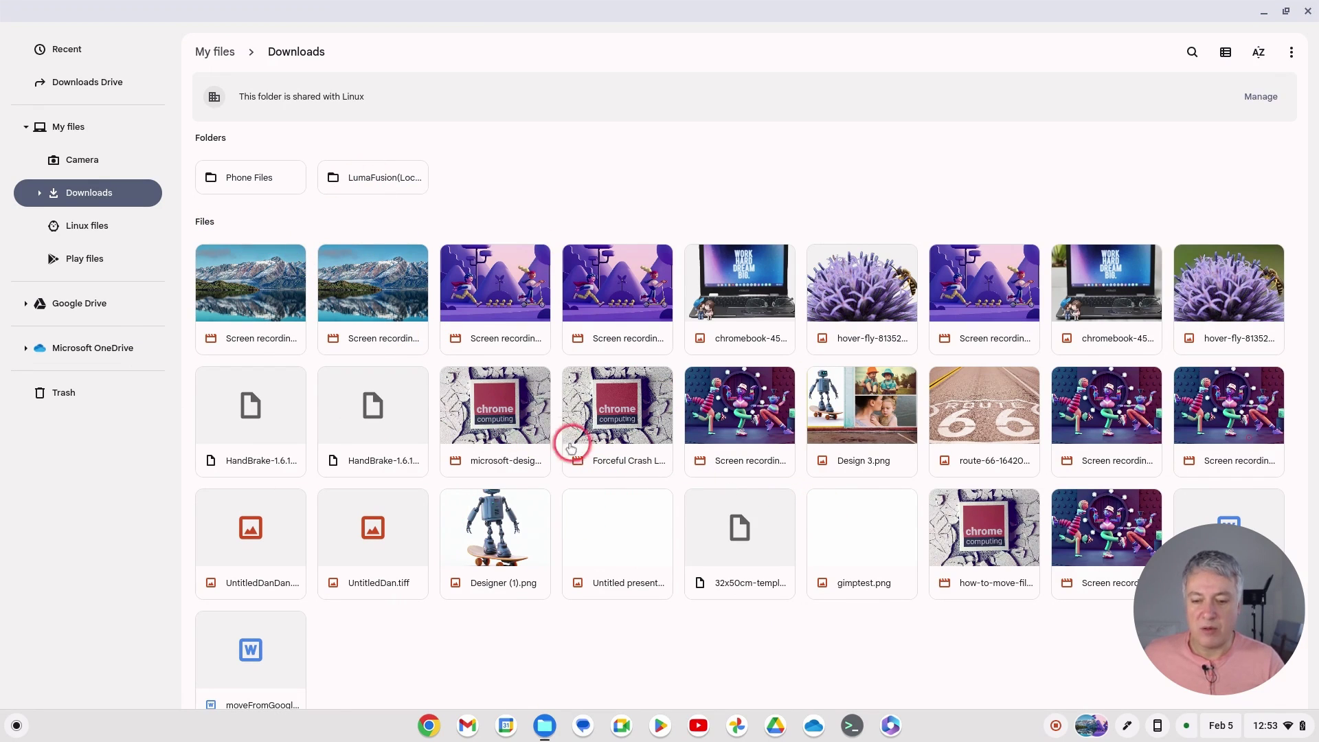
pyautogui.click(269, 236)
pyautogui.moveTo(269, 236); pyautogui.dragTo(384, 331)
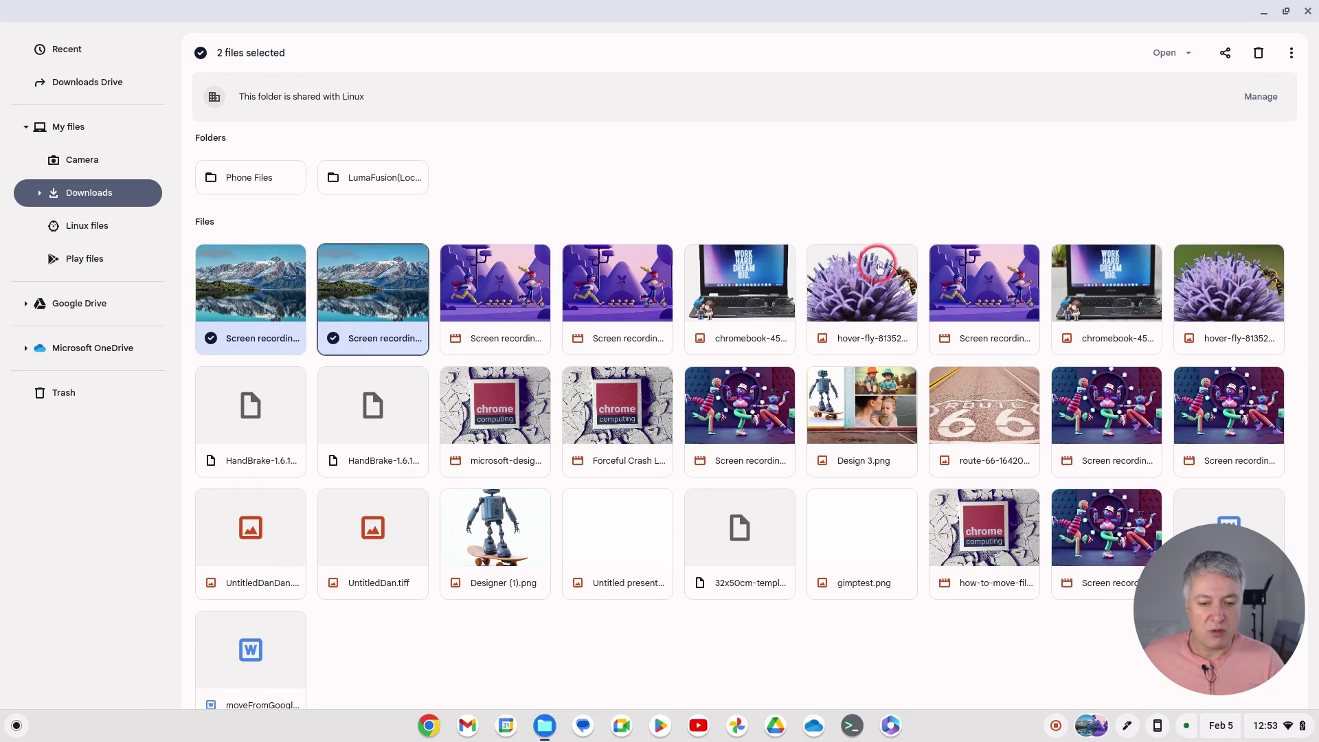
pyautogui.press('Escape')
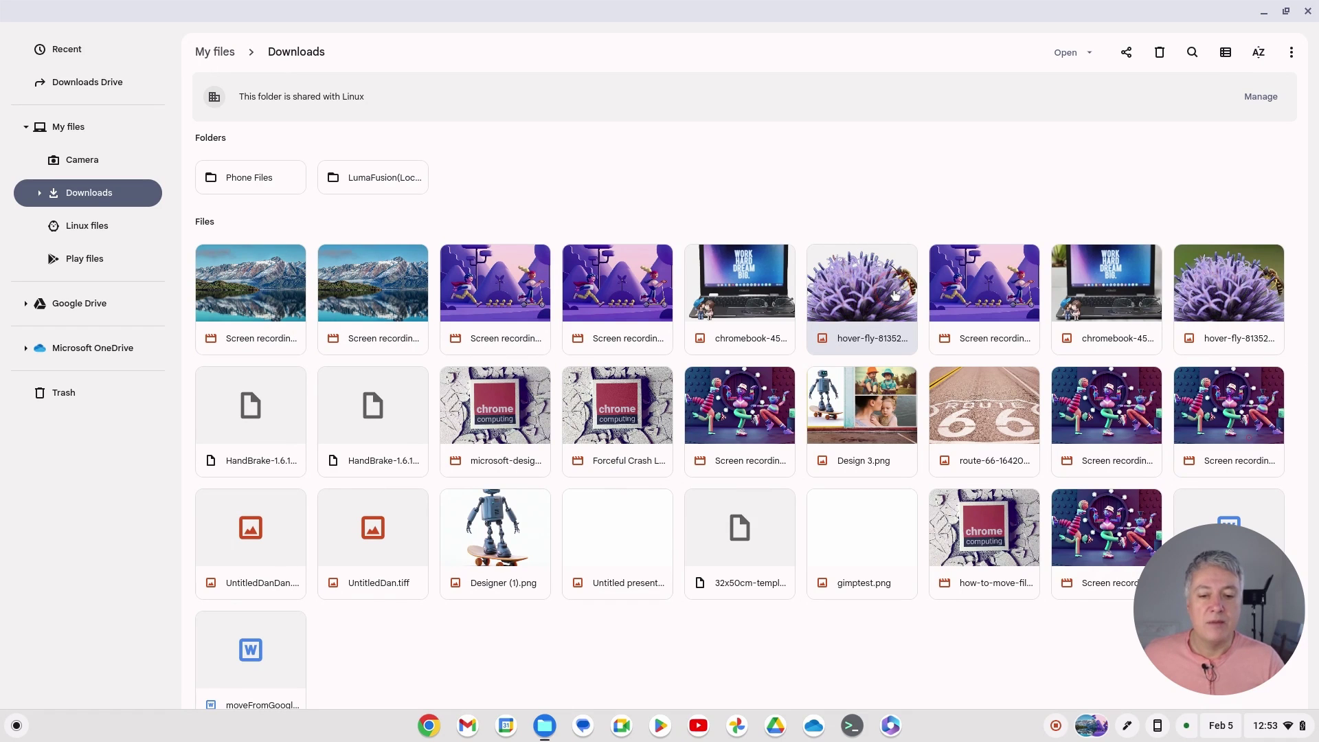
pyautogui.moveTo(895, 296); pyautogui.dragTo(89, 82)
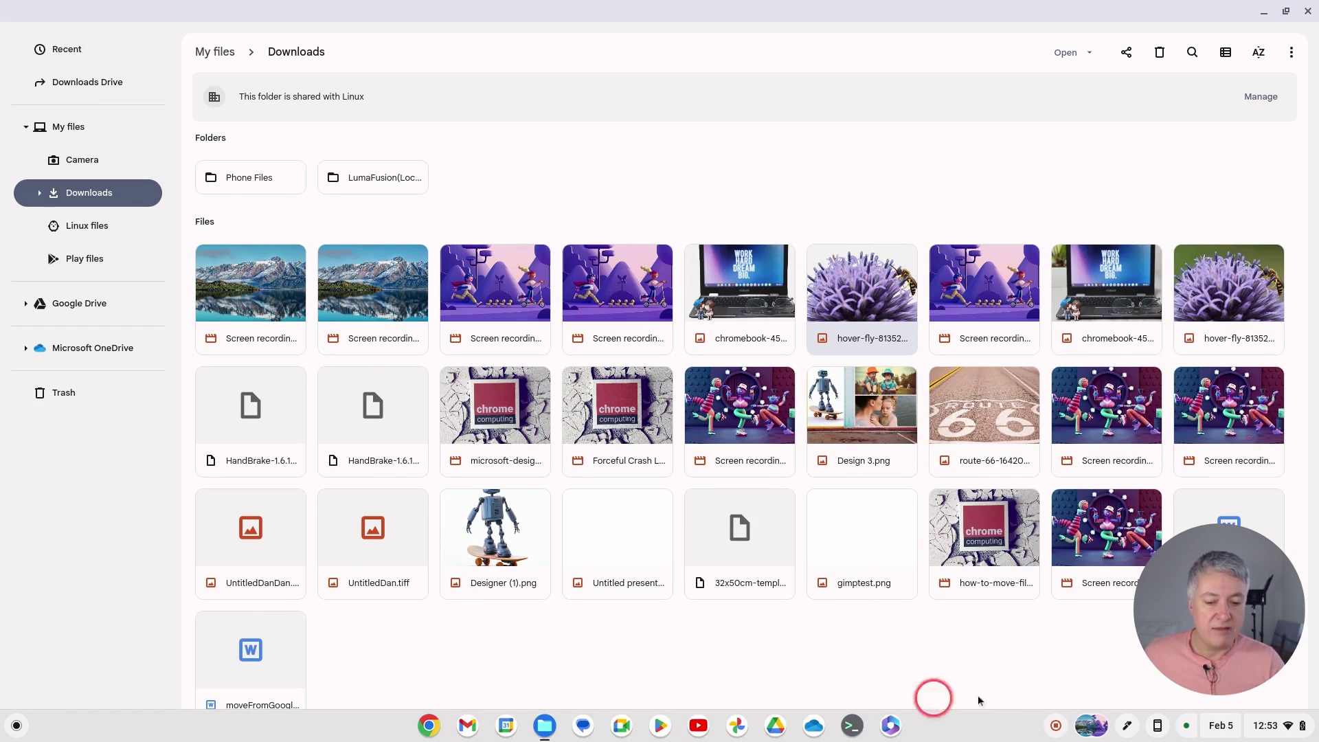
pyautogui.click(91, 83)
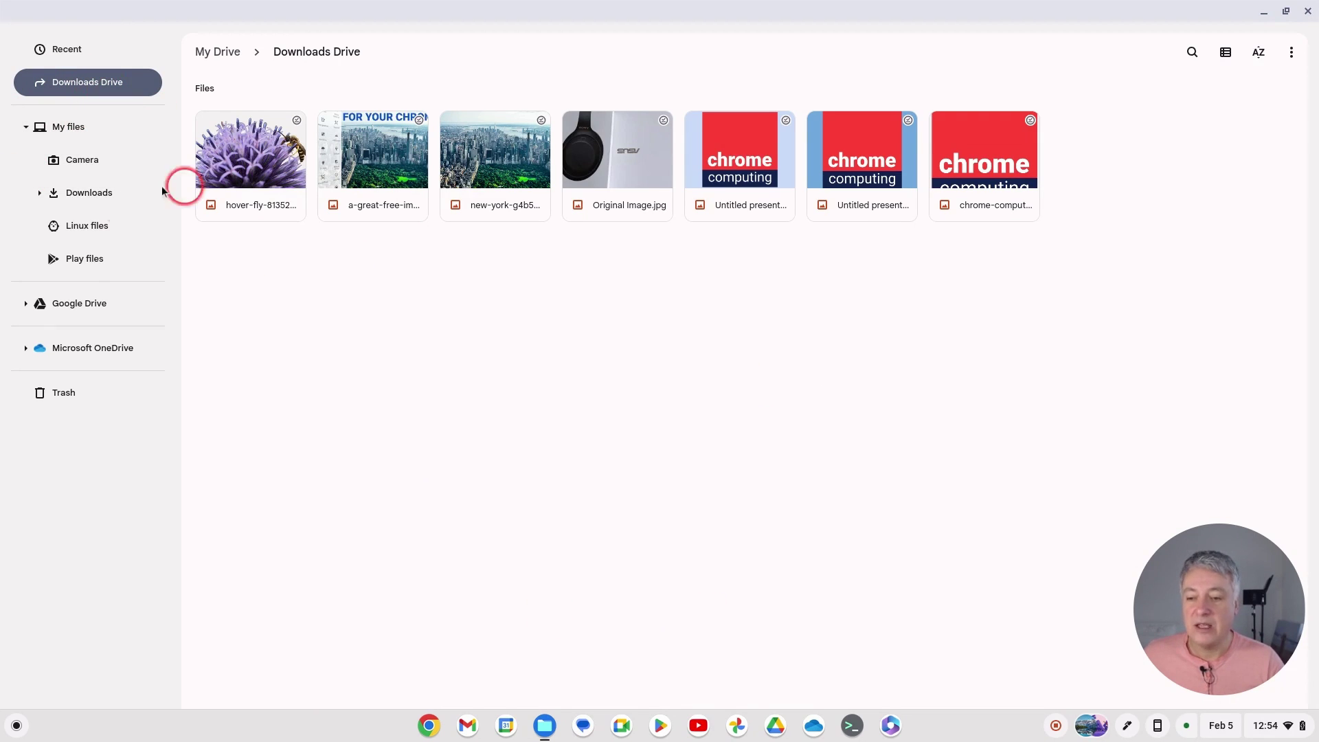
# Pin the Downloads Drive folder in My Drive to the shelf and close the Files window
pyautogui.click(76, 311)
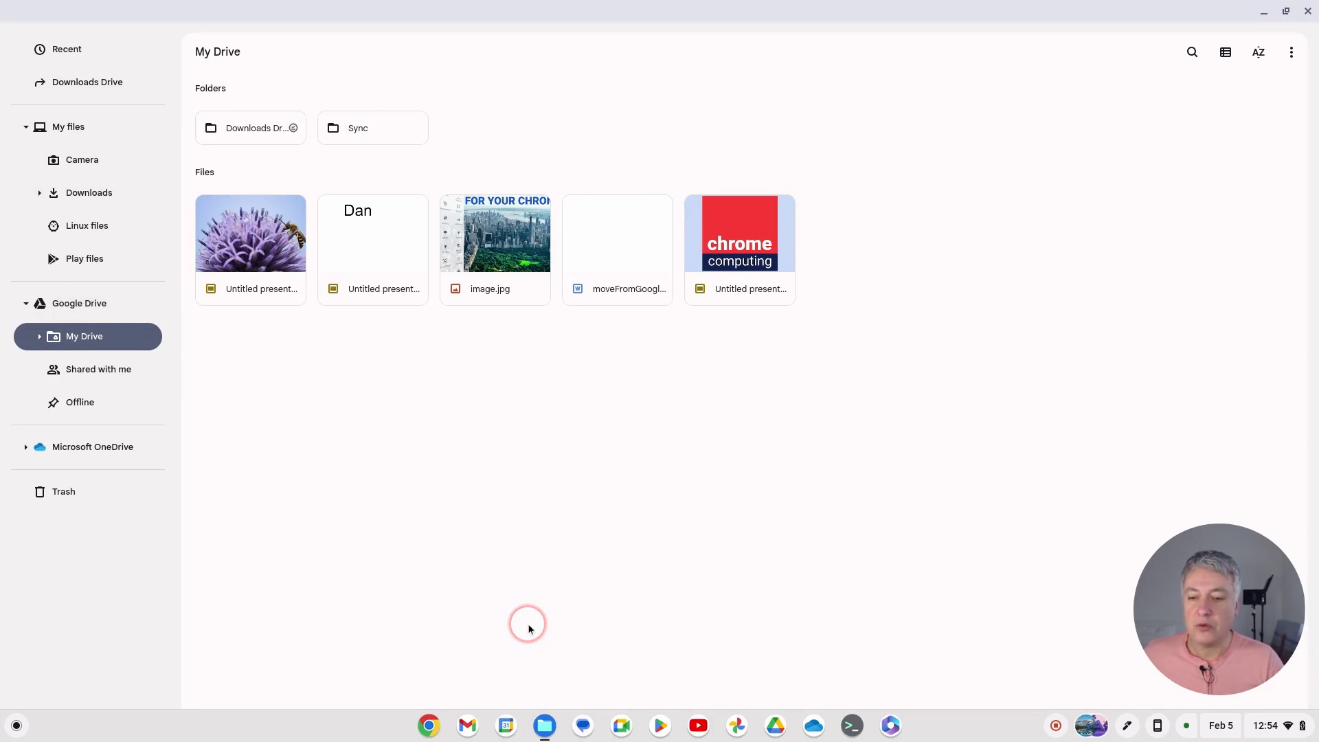
pyautogui.rightClick(248, 130)
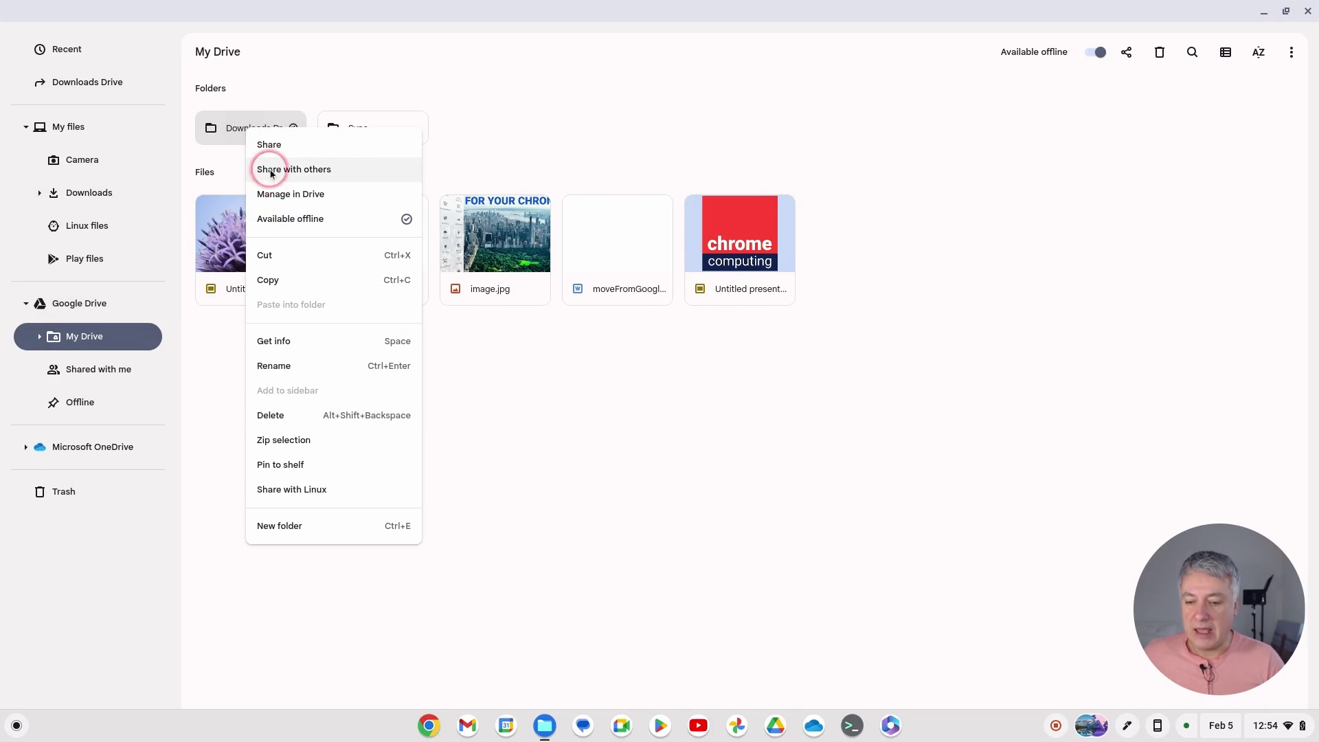
pyautogui.click(300, 466)
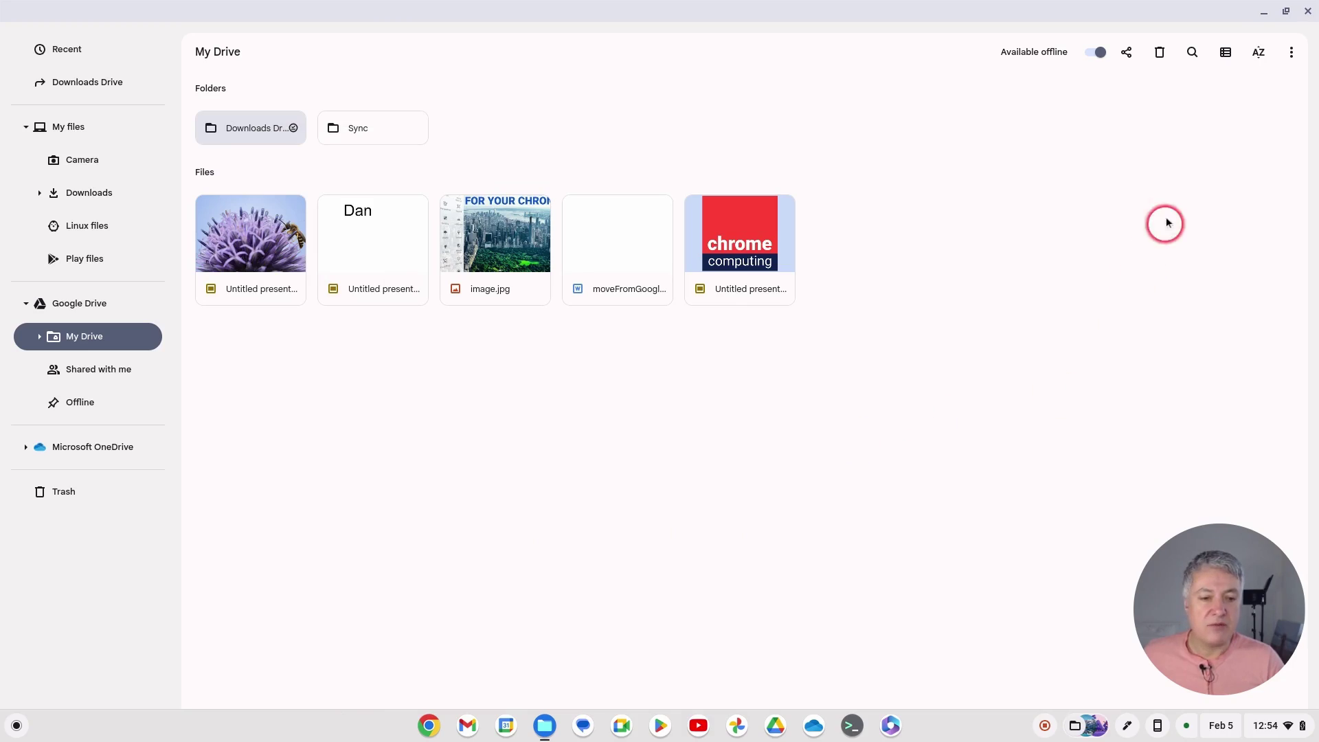
pyautogui.click(1307, 11)
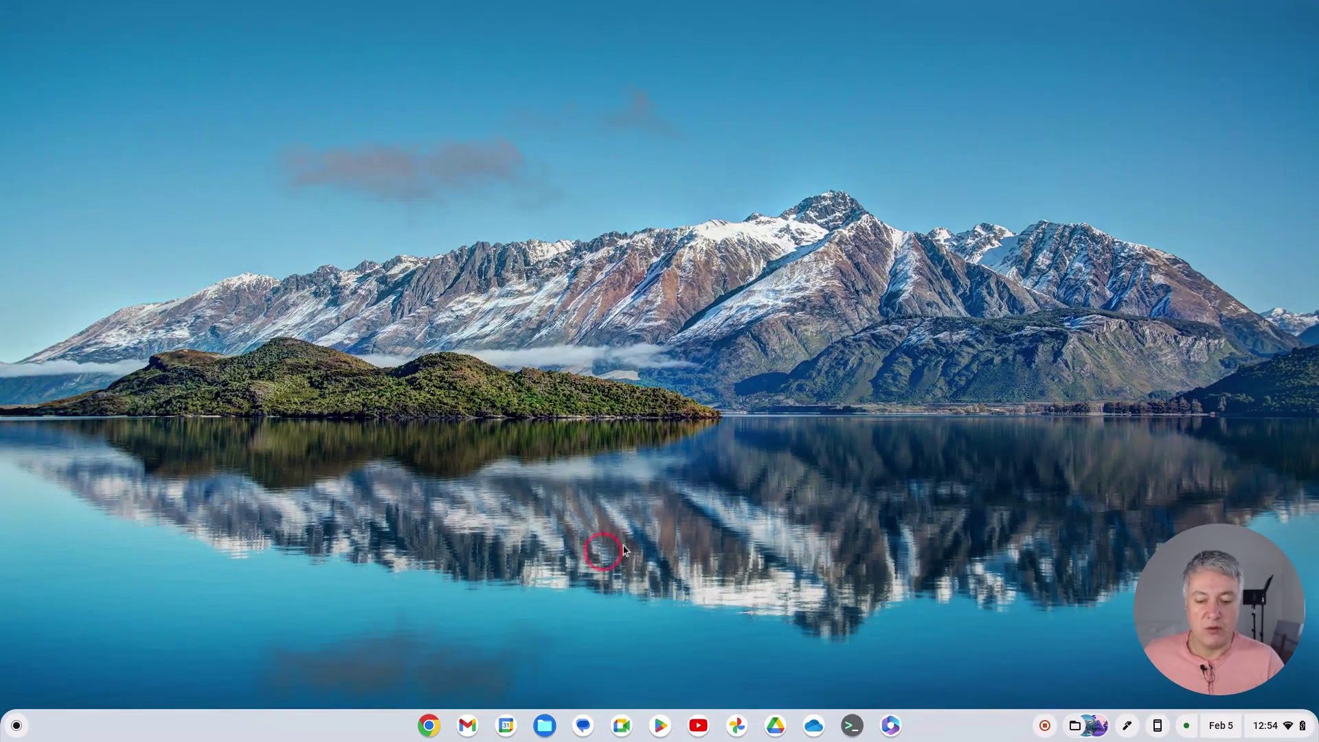
# Reopen Files in a smaller, slightly widened window, view Downloads Drive through its sidebar shortcut, and close it
pyautogui.click(540, 730)
pyautogui.click(74, 125)
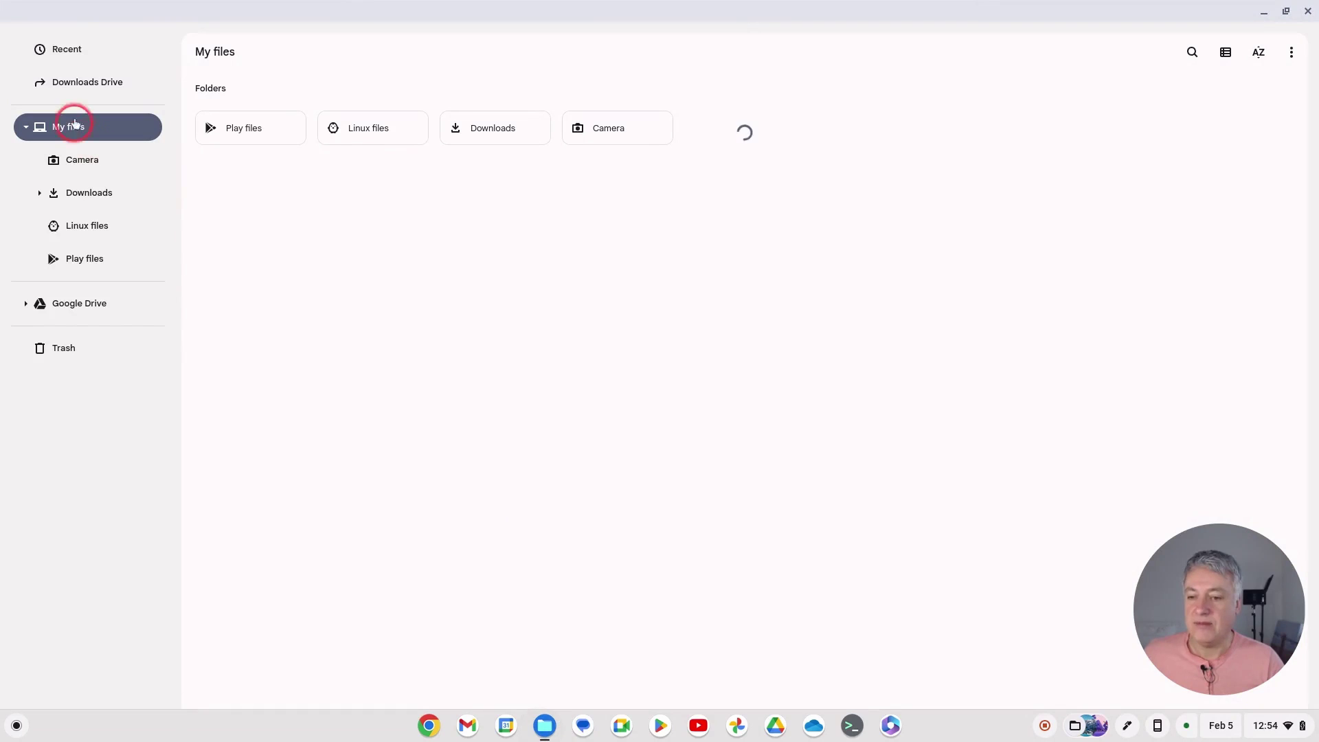
pyautogui.click(78, 89)
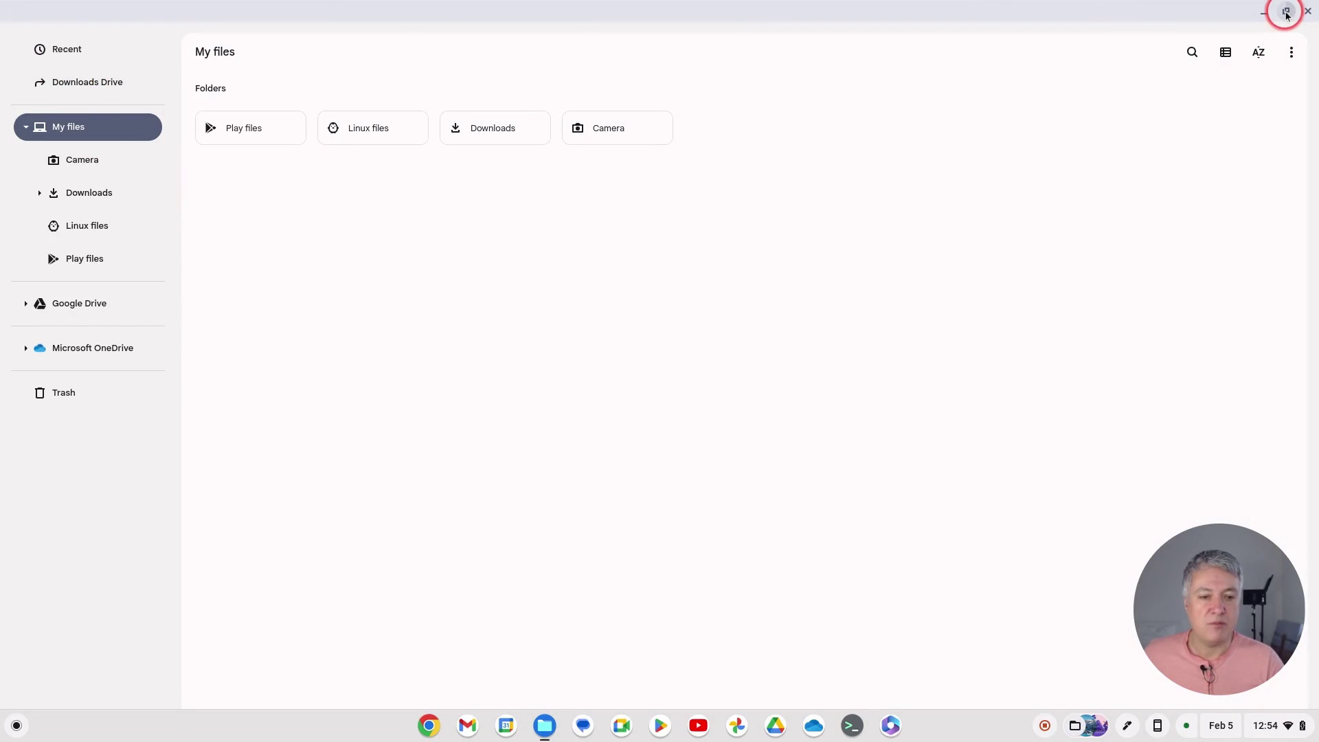
pyautogui.click(1286, 11)
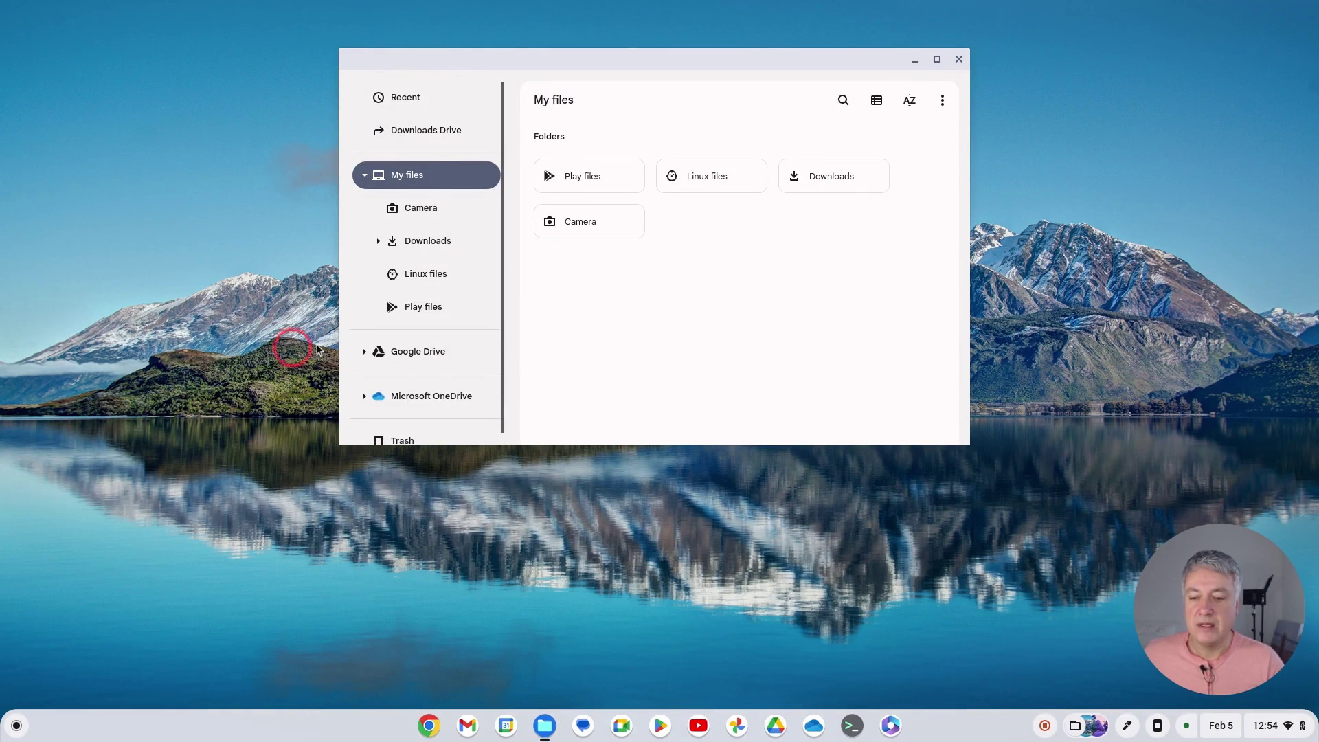
pyautogui.moveTo(338, 335); pyautogui.dragTo(244, 336)
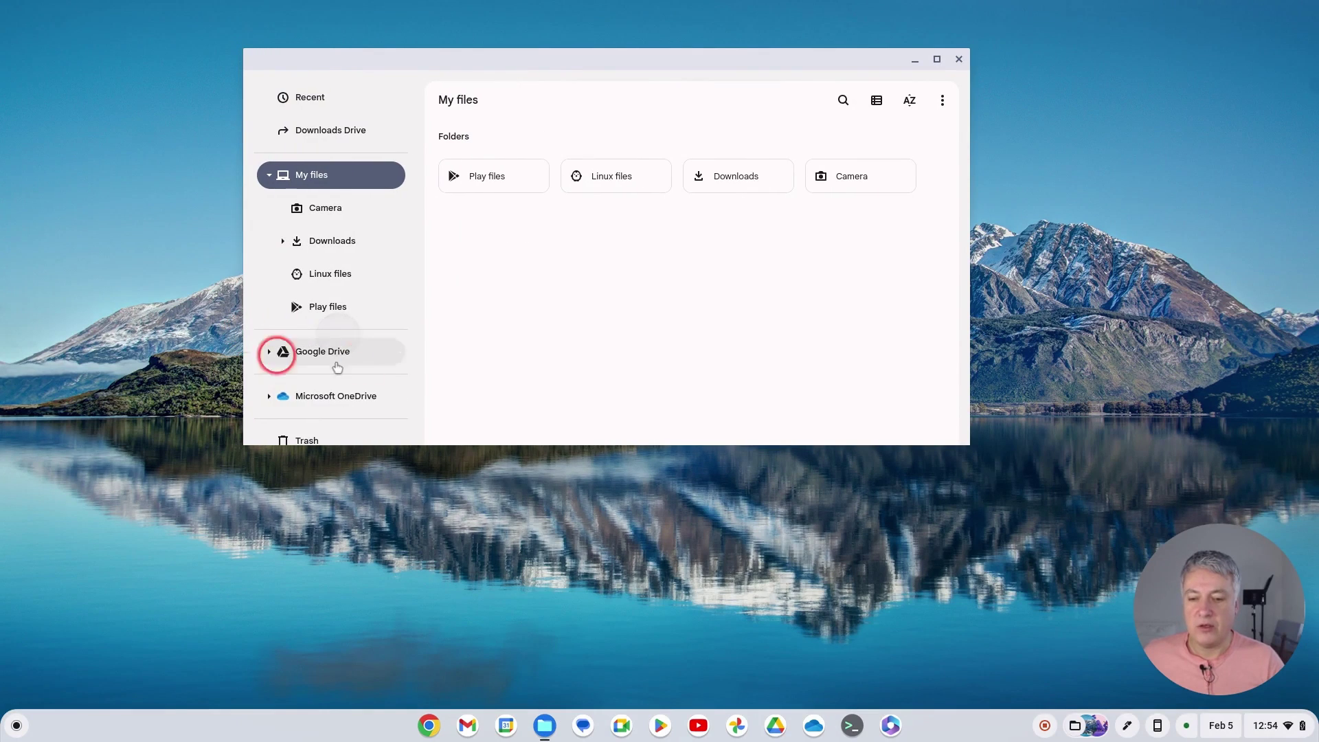
pyautogui.click(352, 132)
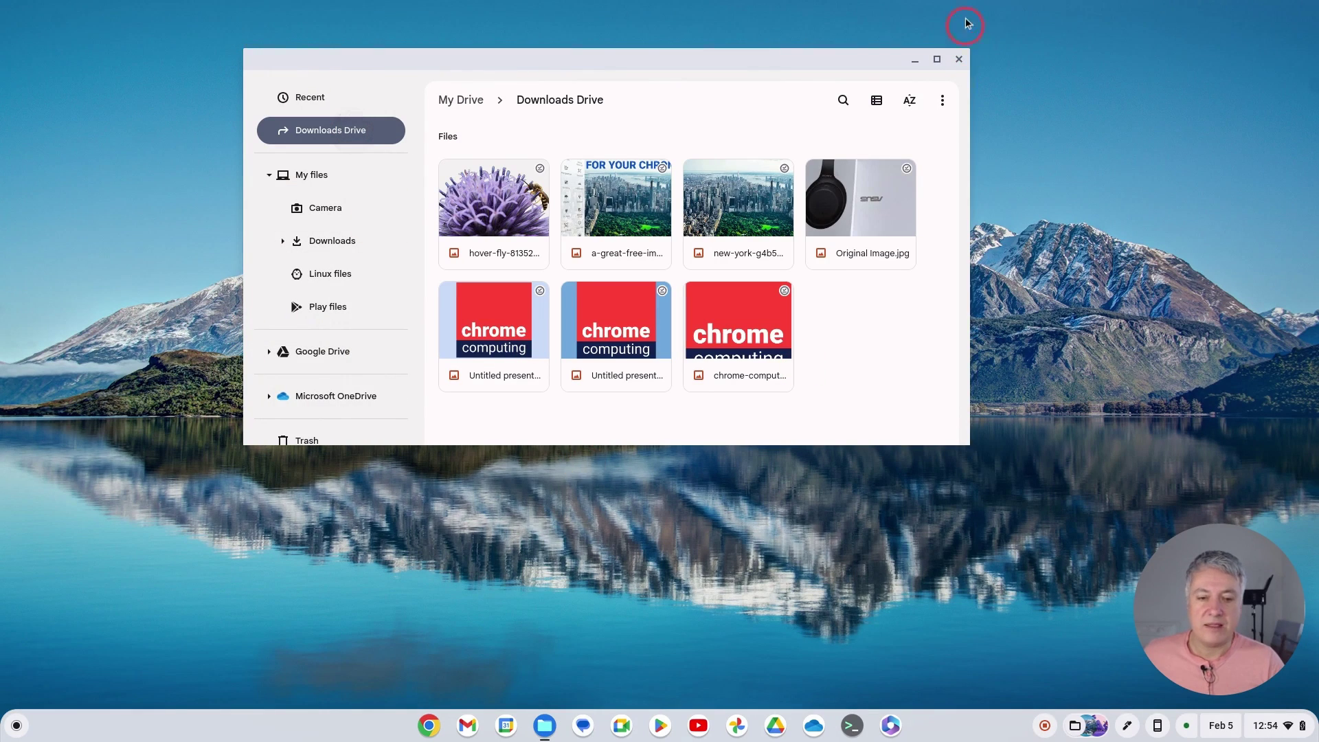
pyautogui.click(959, 59)
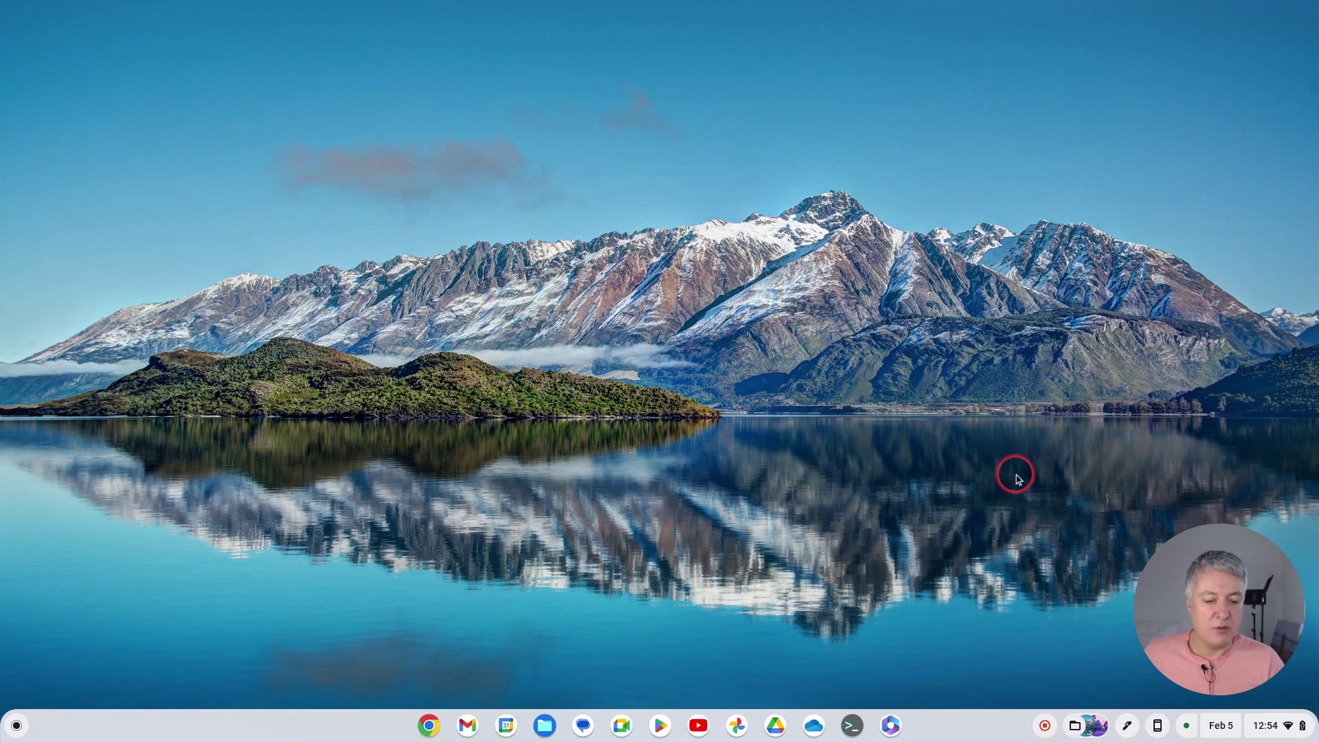
# Open the pinned Downloads Drive folder from the shelf, view the local Downloads folder, and close Files
pyautogui.click(1076, 726)
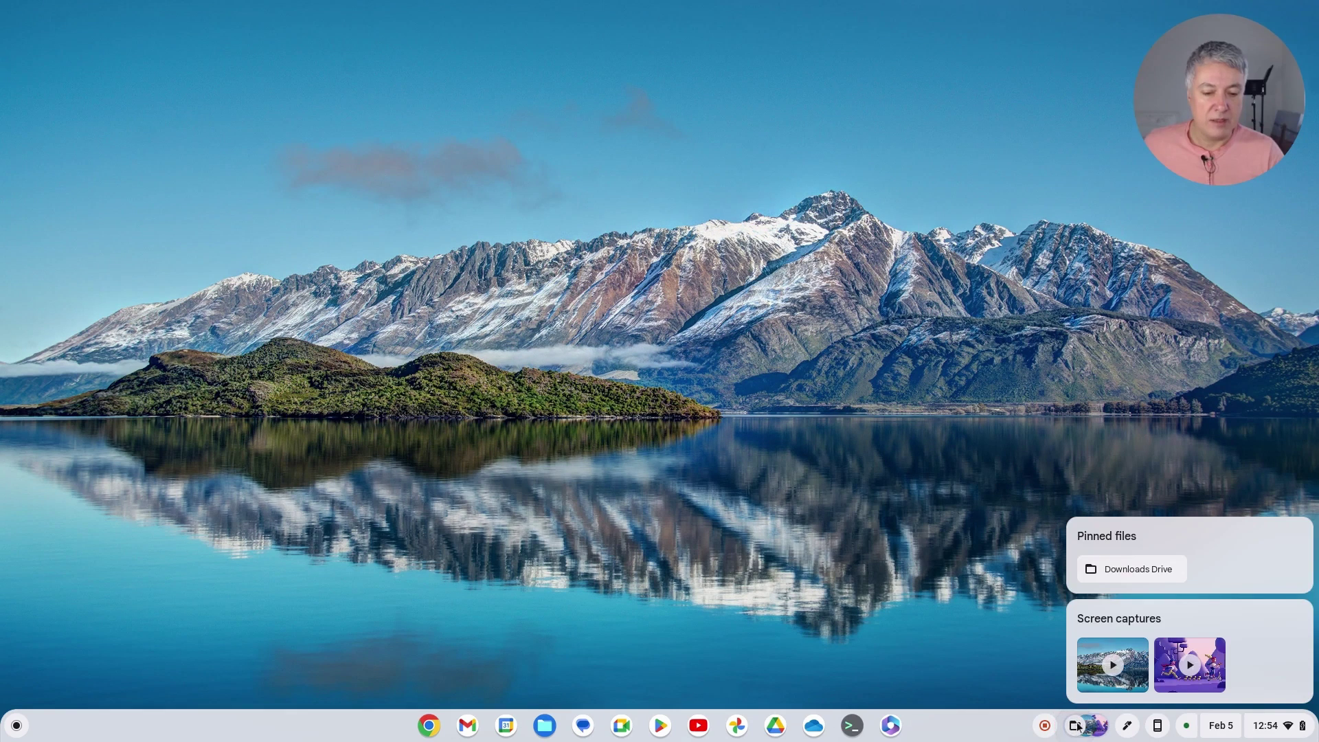
pyautogui.click(1130, 574)
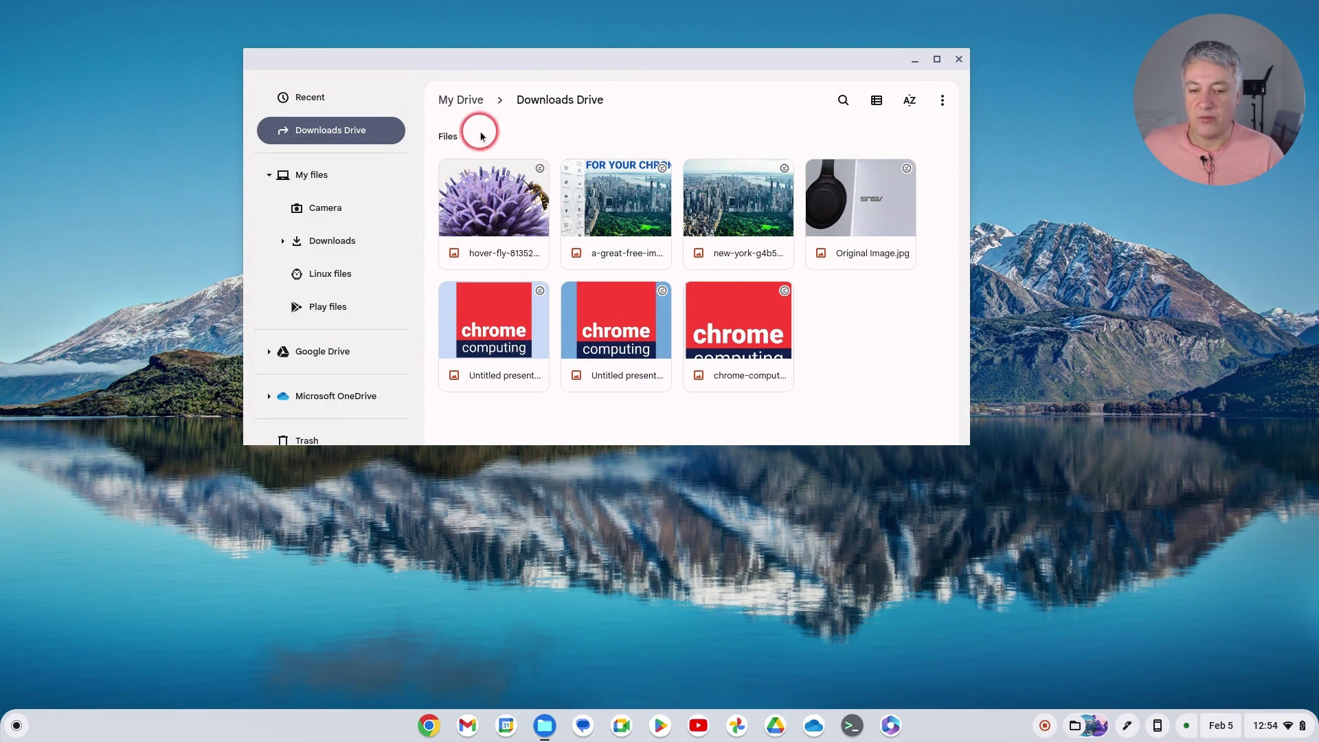
pyautogui.click(332, 253)
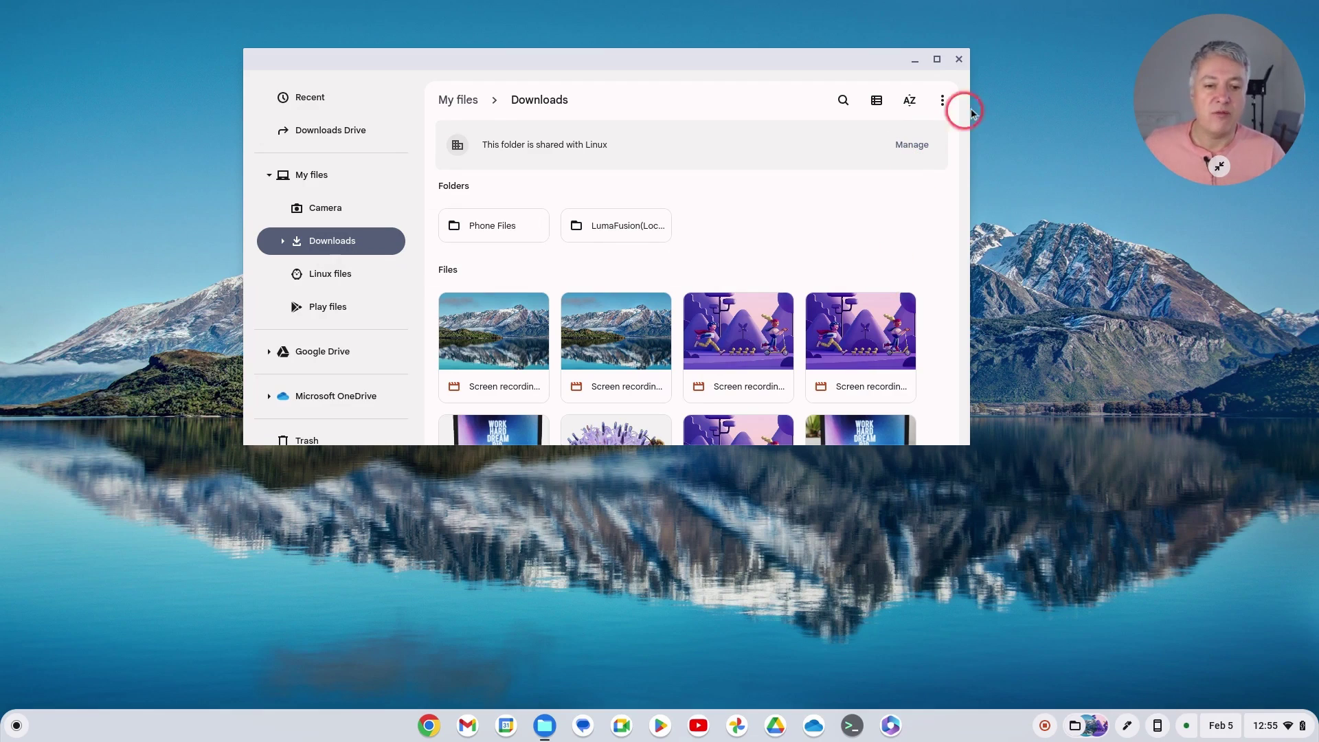
pyautogui.click(959, 59)
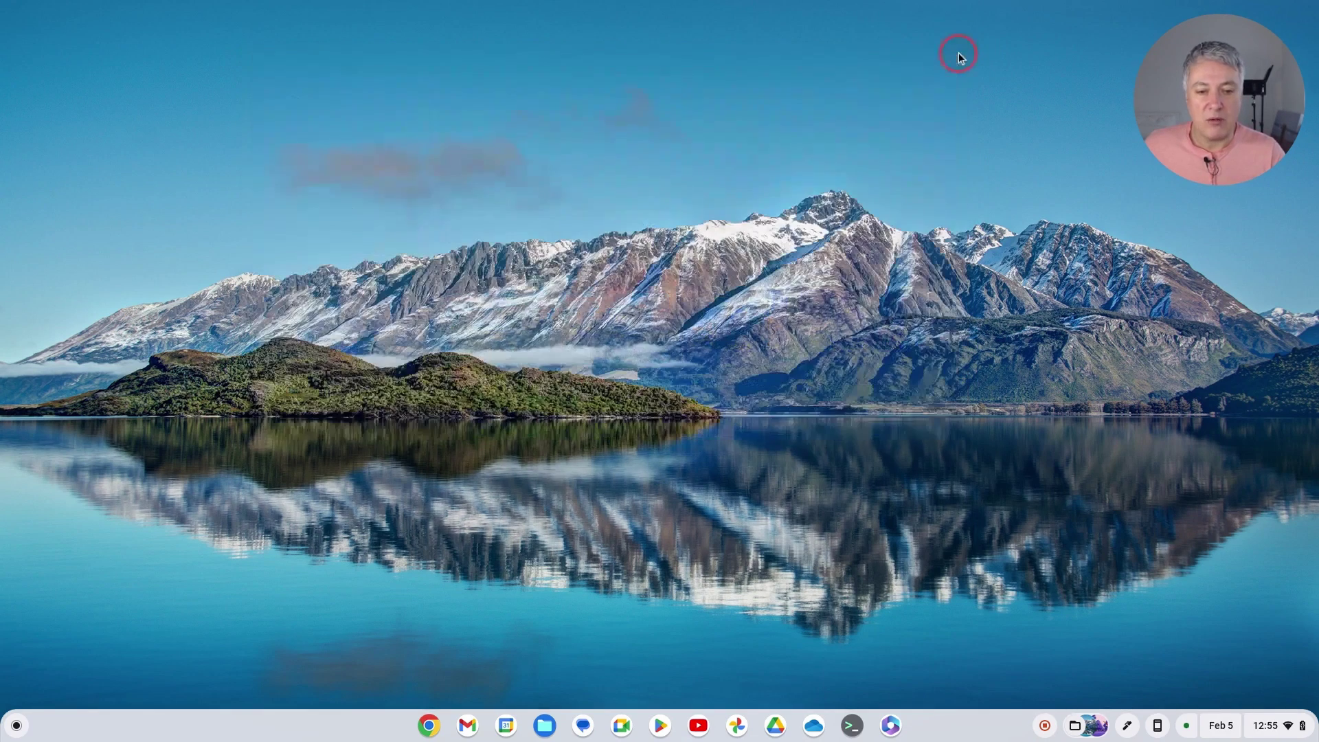
# Switch to Chrome and open the Downloads section of its settings
pyautogui.click(429, 725)
pyautogui.moveTo(1193, 138); pyautogui.dragTo(731, 439)
pyautogui.click(1303, 43)
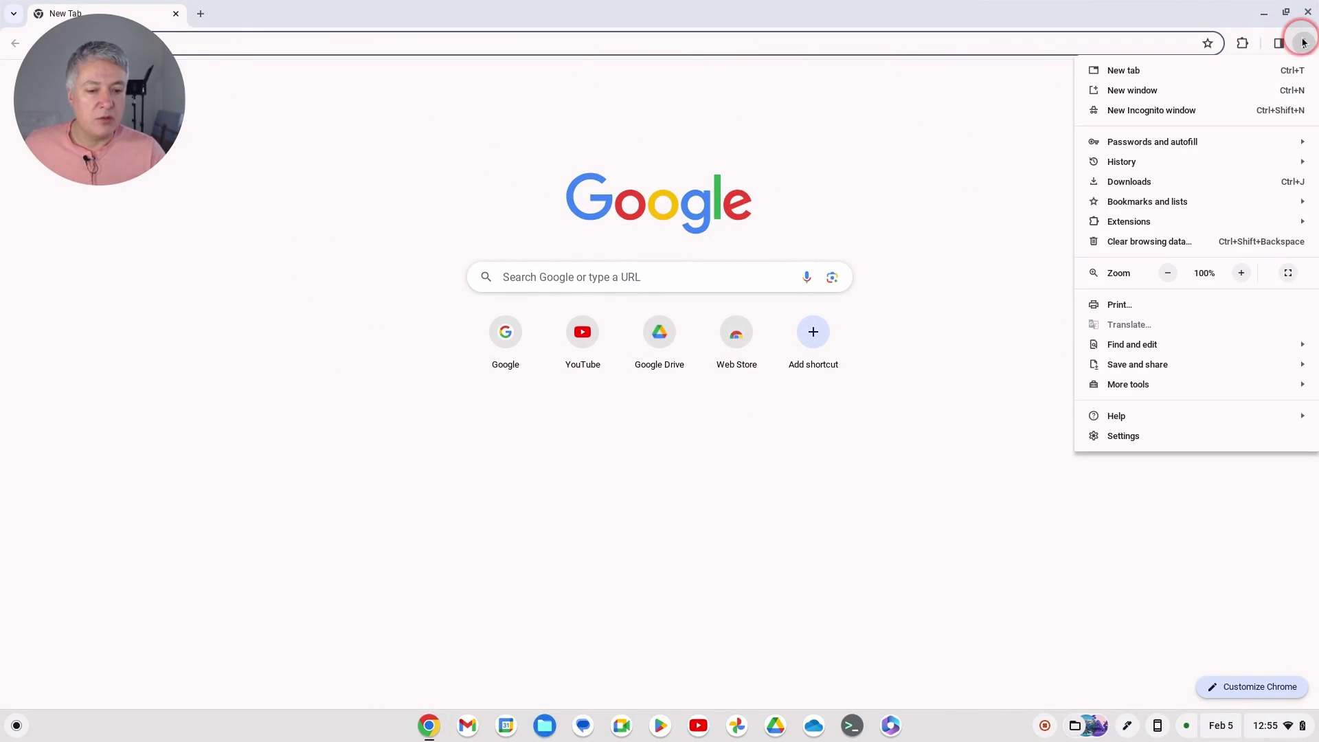
pyautogui.click(895, 143)
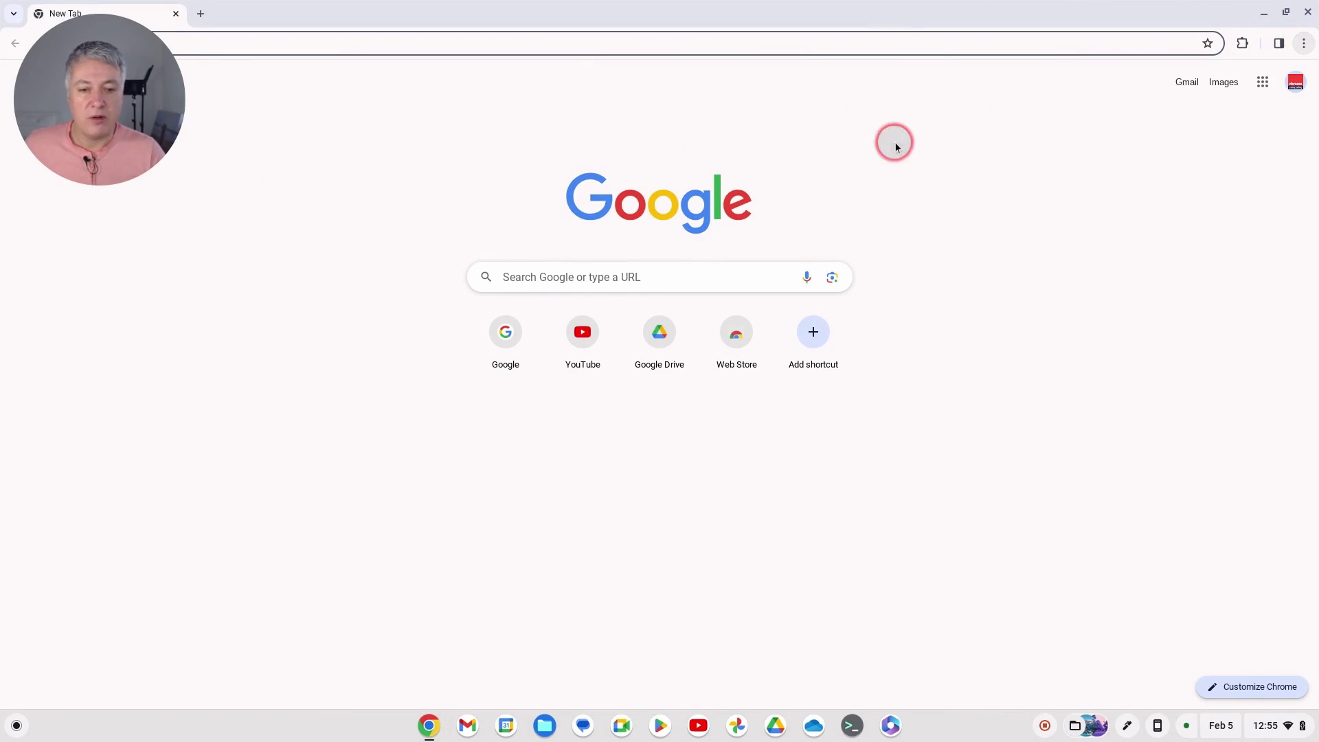
pyautogui.click(1301, 44)
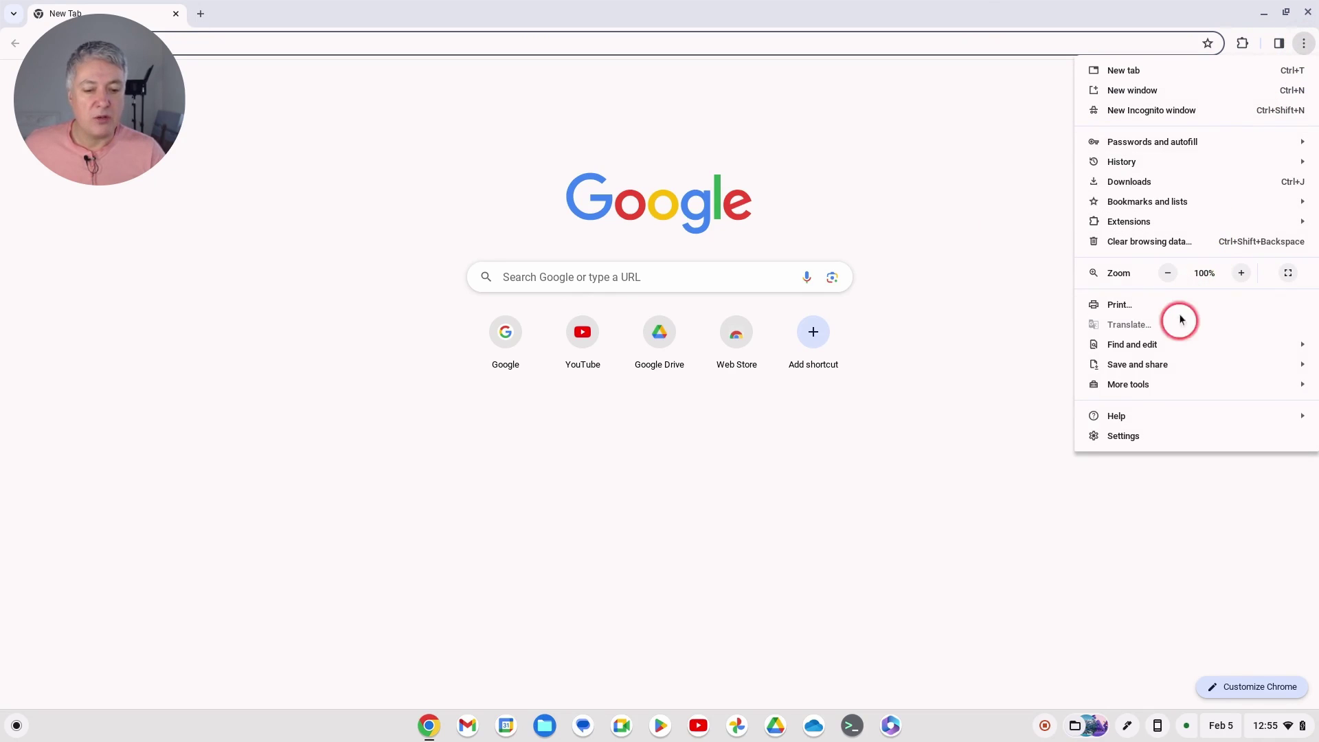
pyautogui.click(1130, 436)
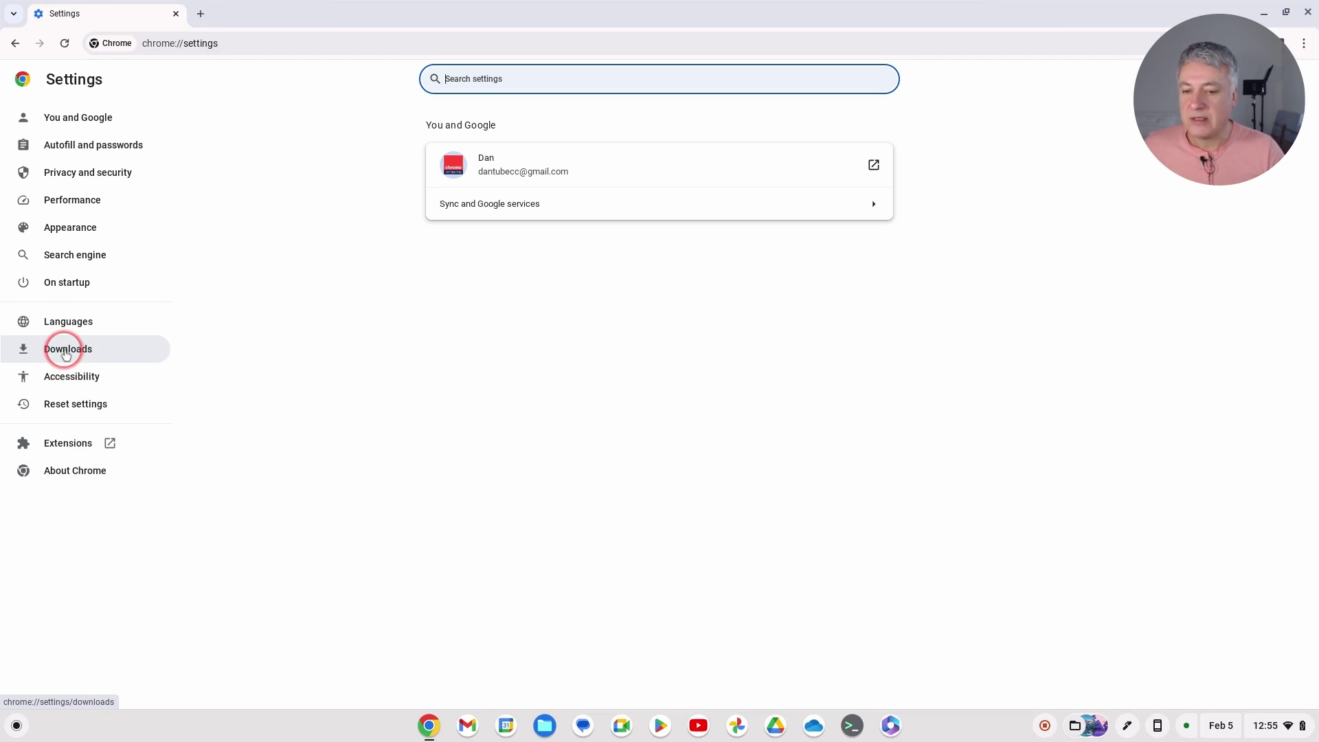
pyautogui.click(66, 352)
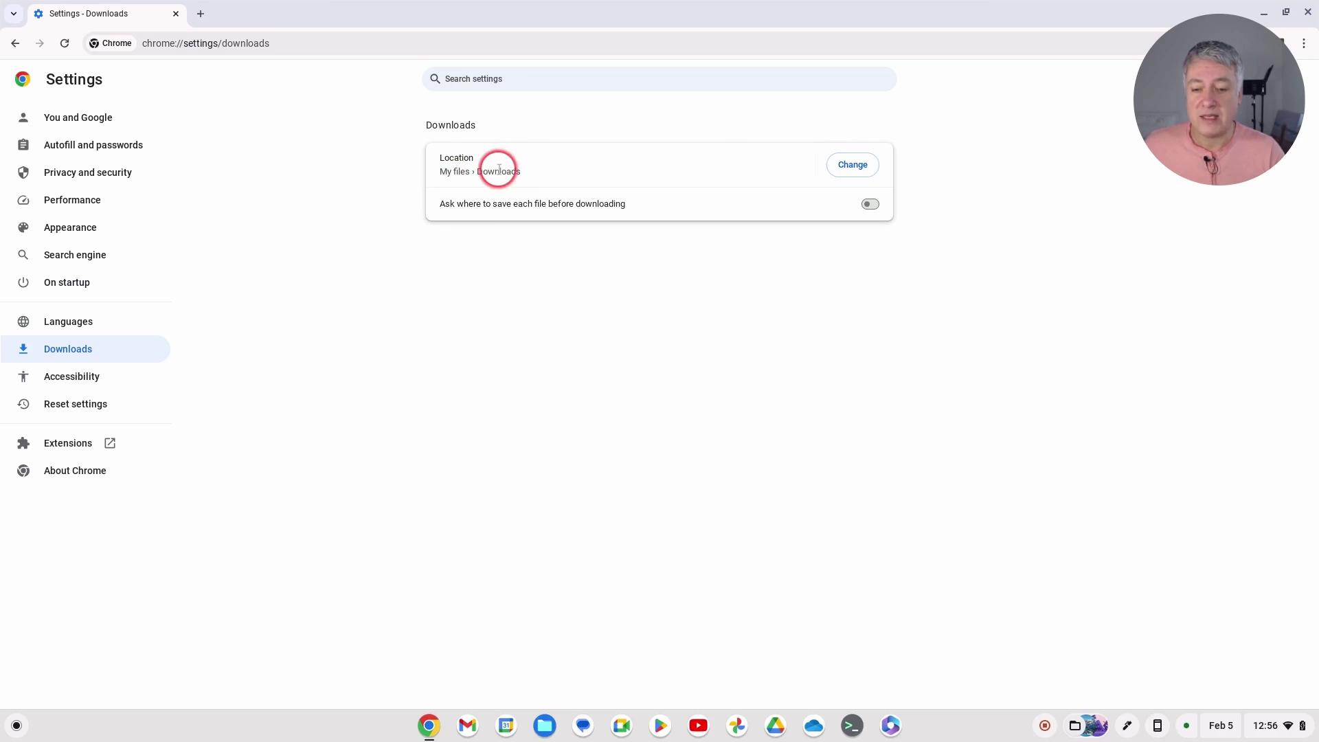
# Change Chrome's download location to the Downloads Drive folder in My Drive and close the settings window
pyautogui.click(555, 737)
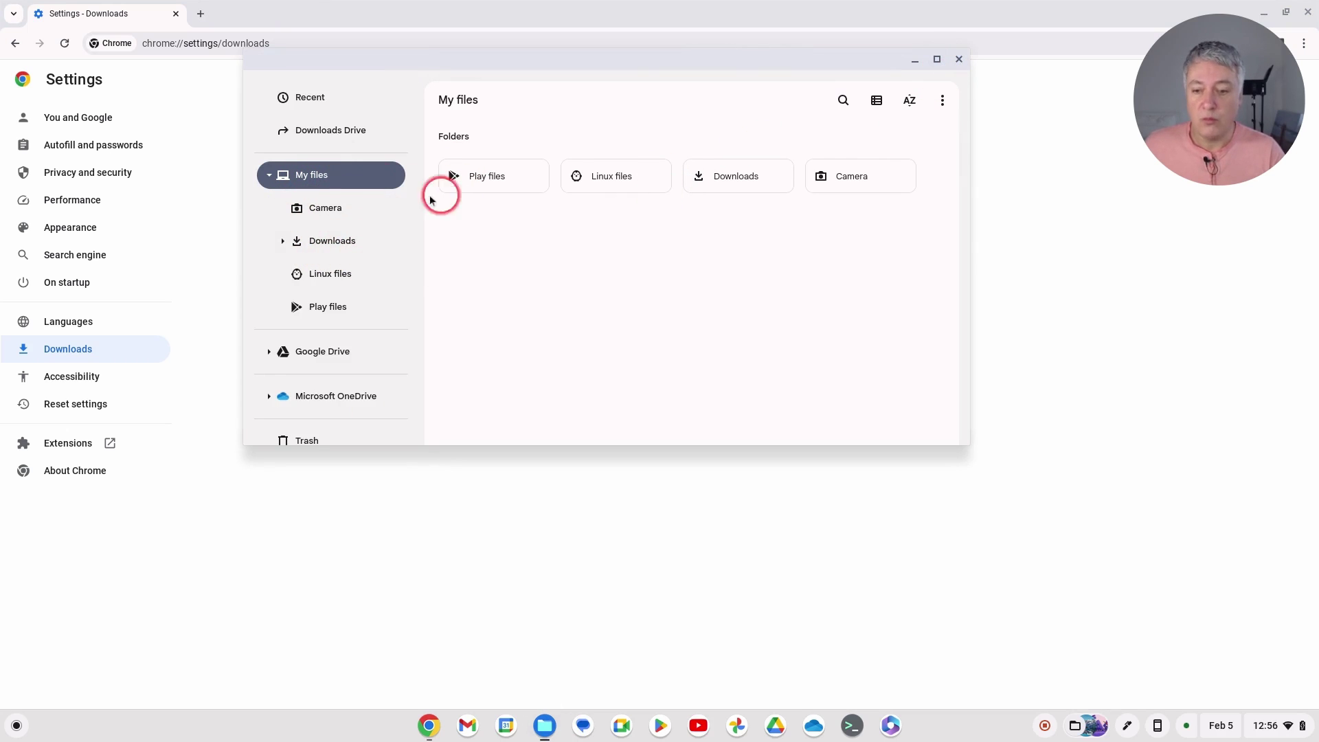
pyautogui.click(959, 59)
pyautogui.click(854, 165)
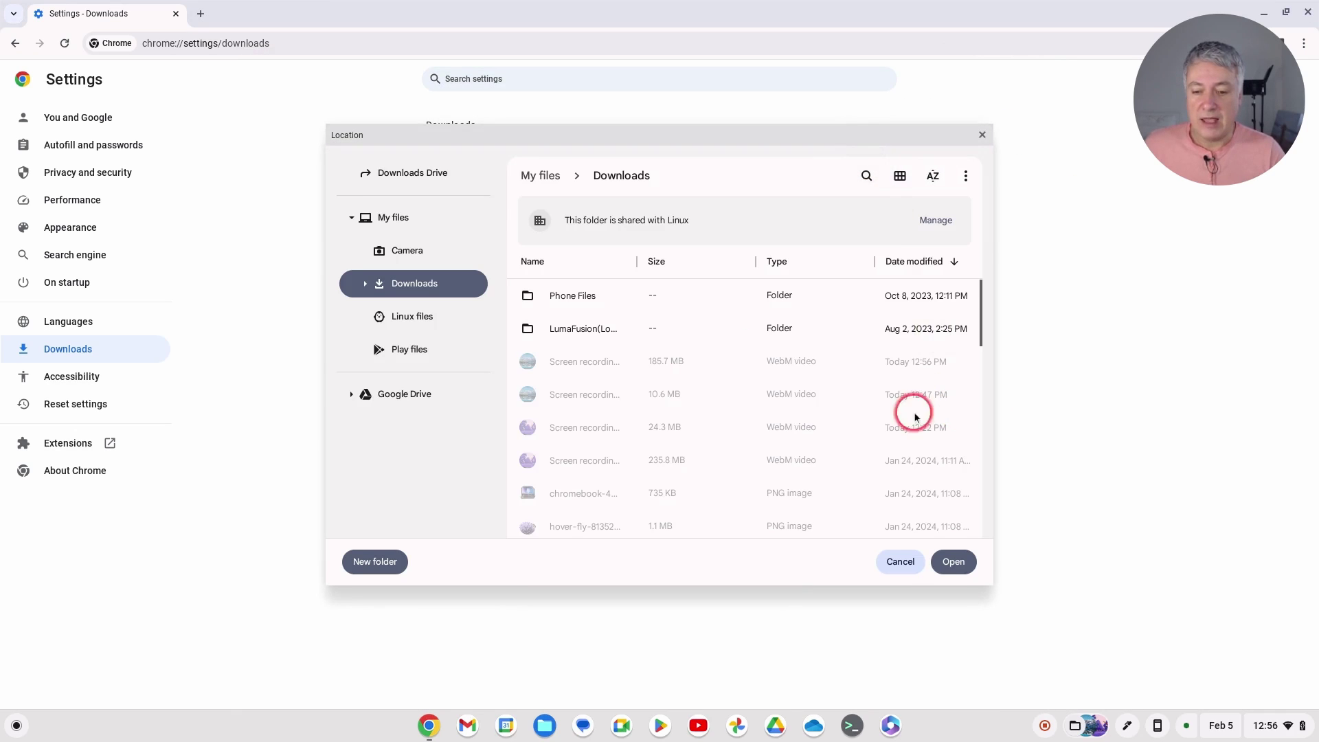
pyautogui.click(428, 180)
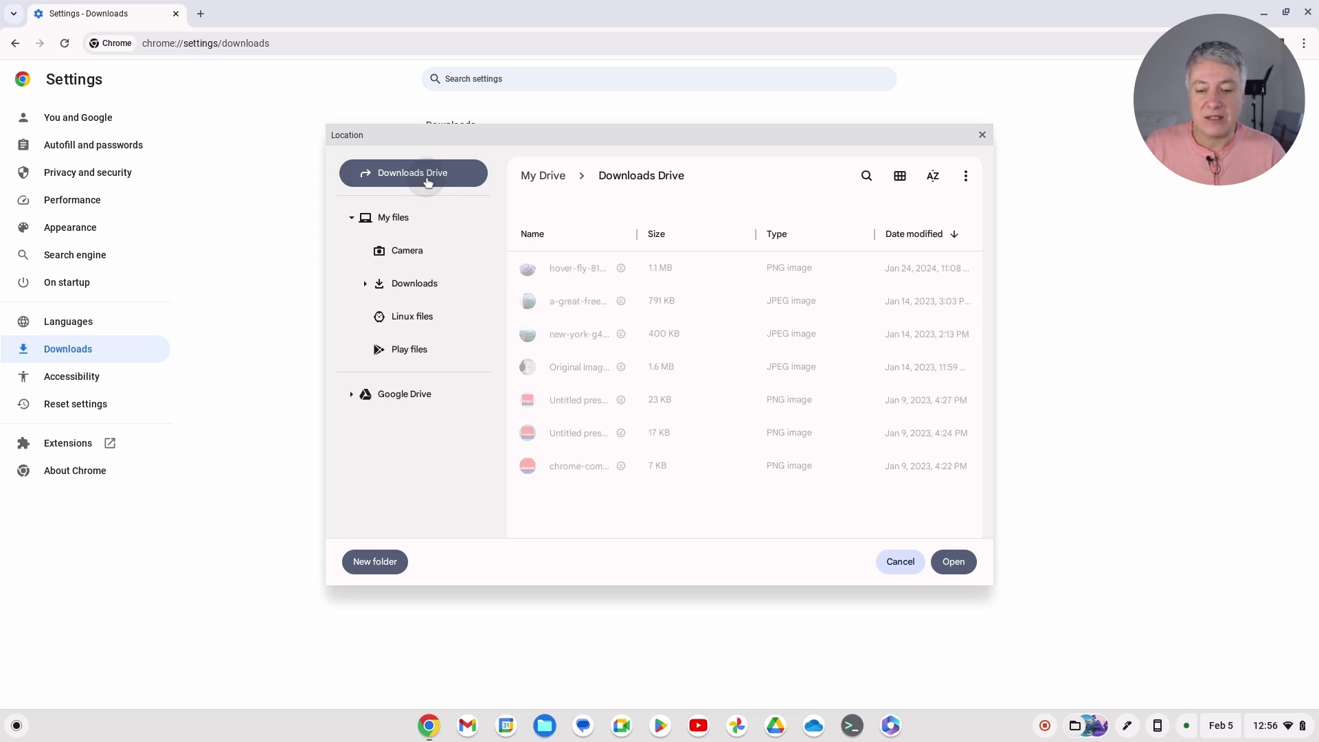
pyautogui.click(351, 397)
pyautogui.click(409, 431)
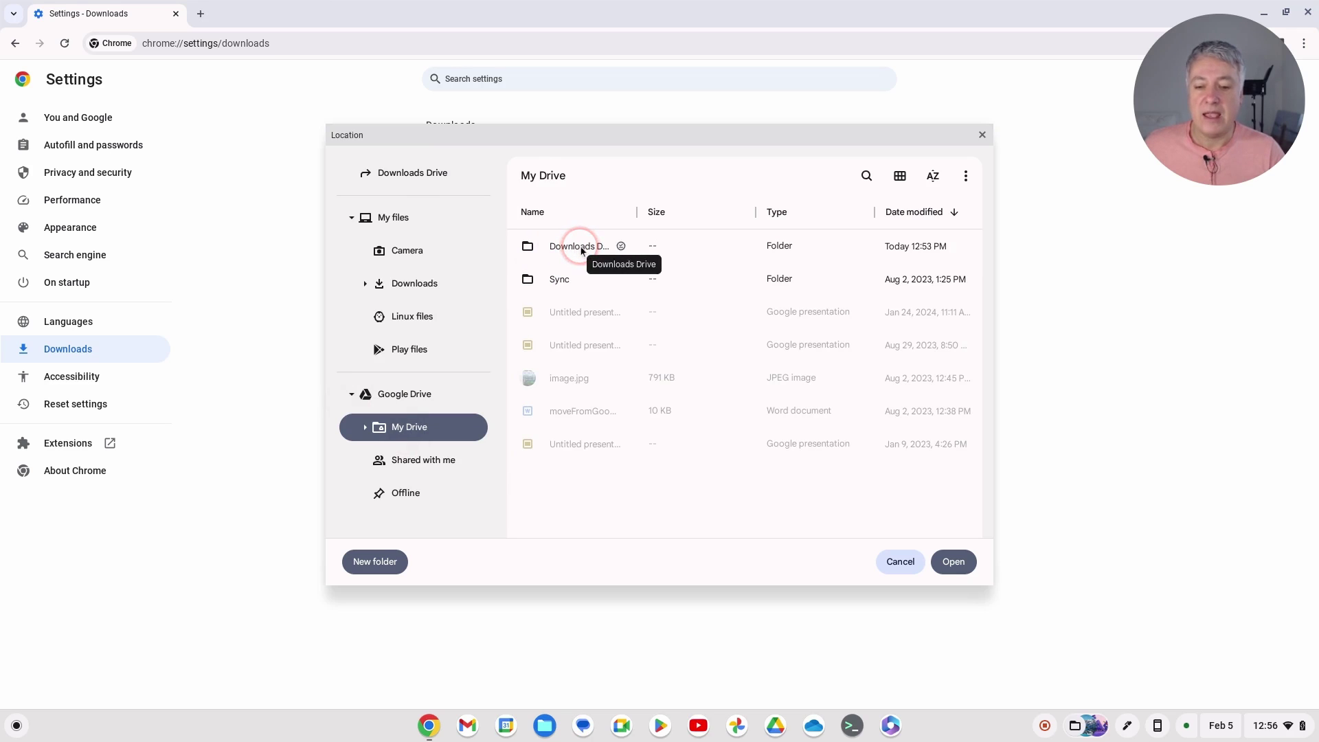
pyautogui.click(581, 250)
pyautogui.click(953, 563)
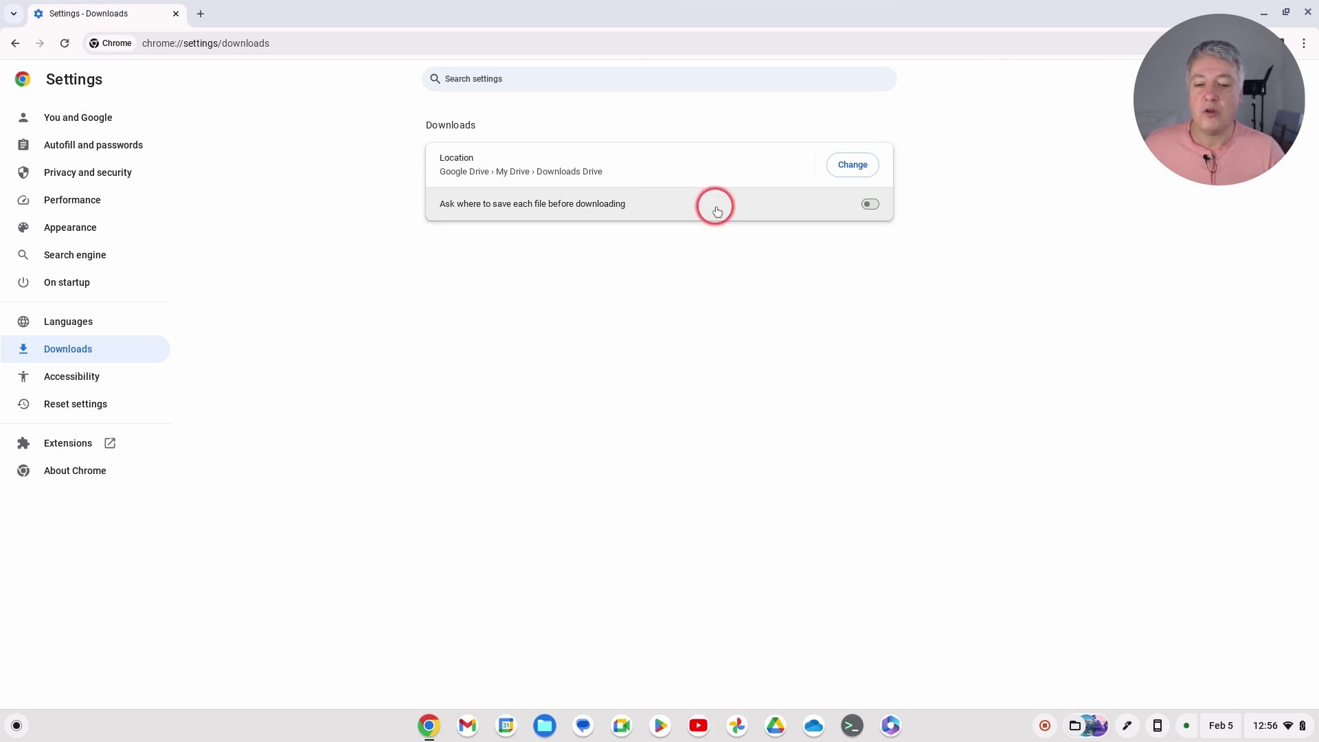
pyautogui.click(1307, 11)
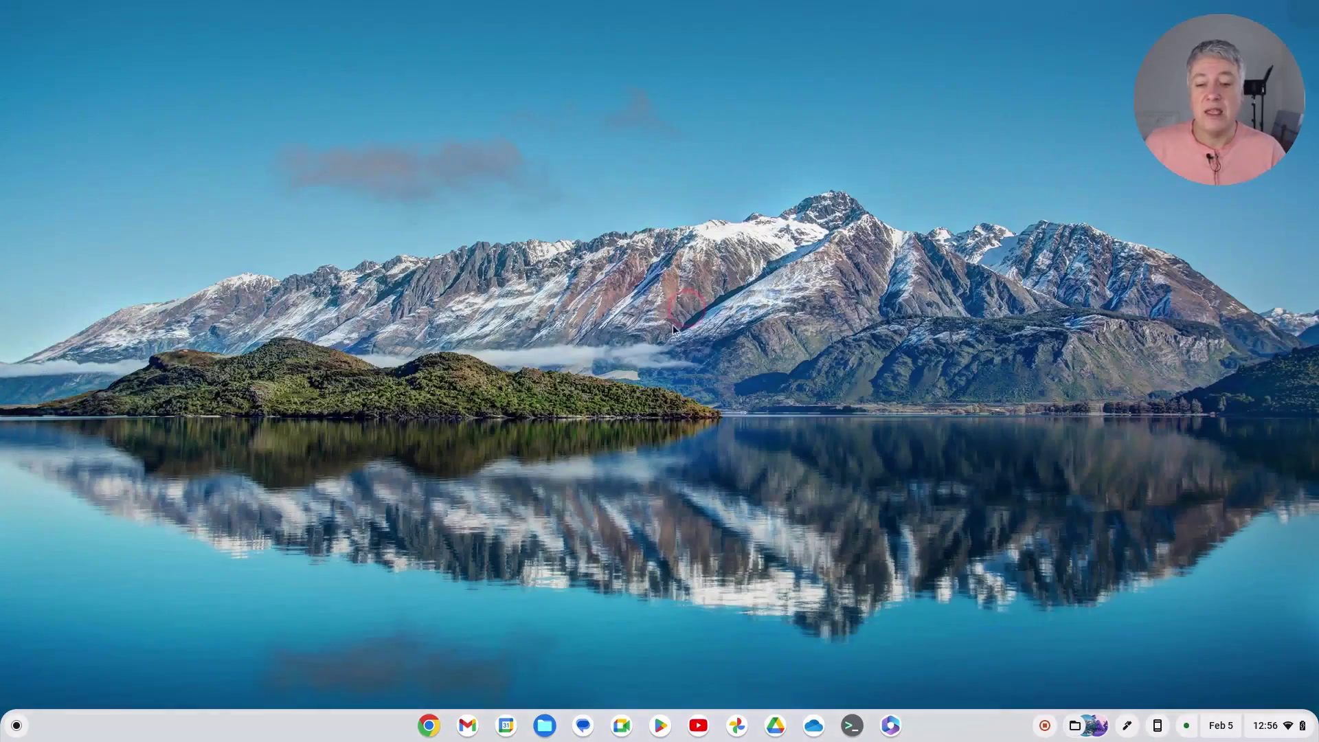
# Open Files, compare the contents of Downloads Drive with the local Downloads folder, and close the window
pyautogui.click(546, 725)
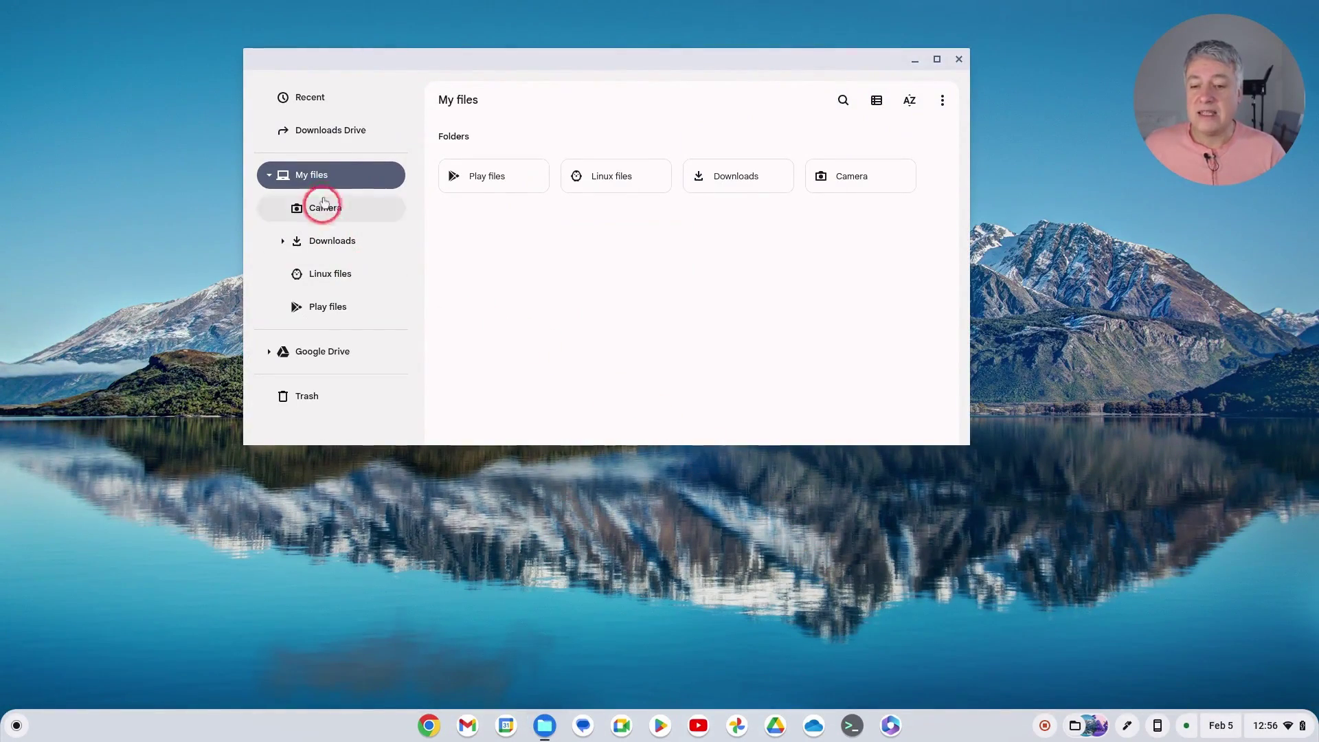
pyautogui.click(334, 137)
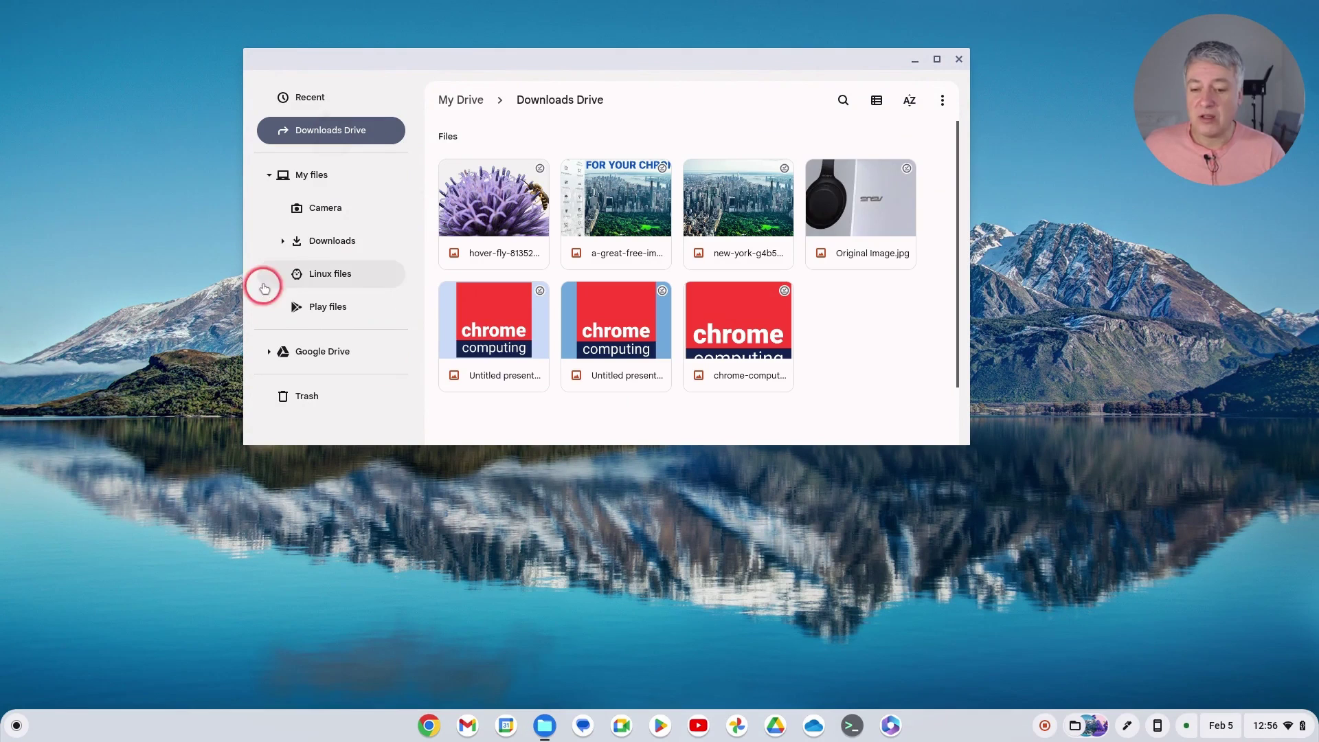
pyautogui.click(330, 239)
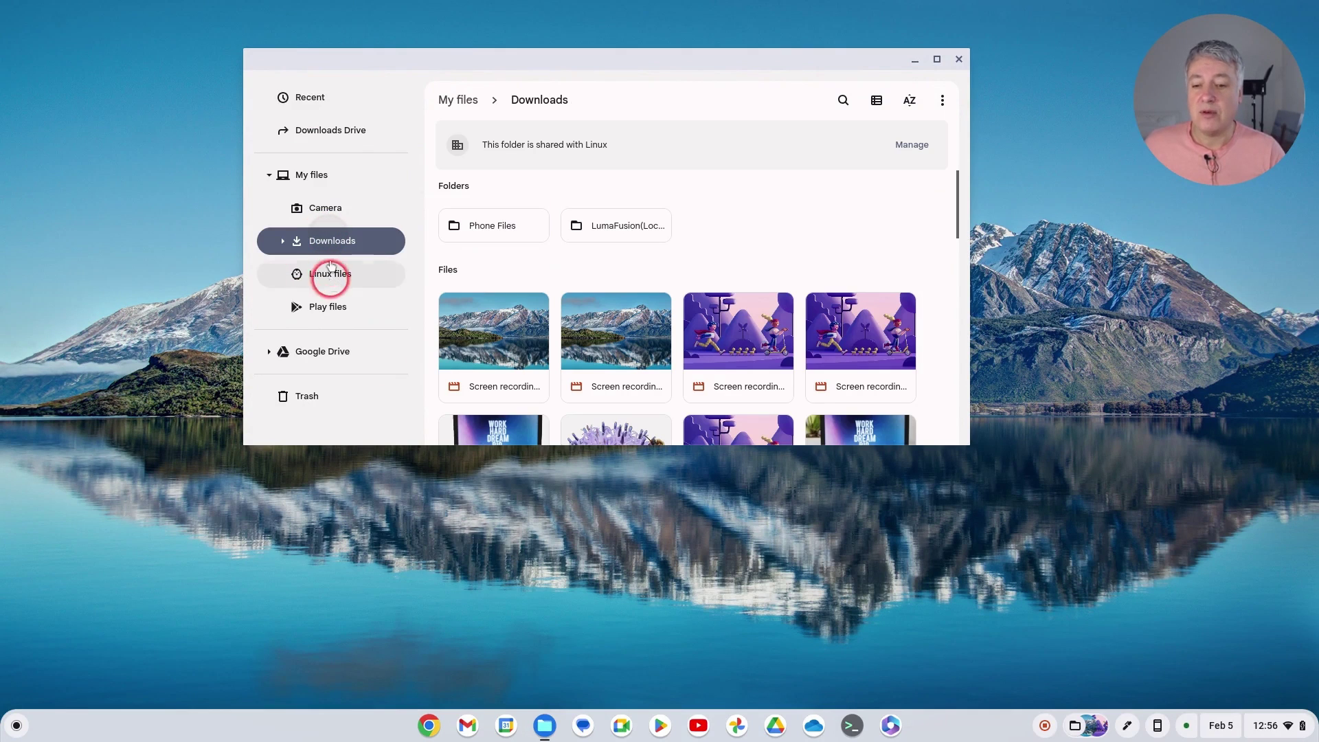
pyautogui.click(328, 131)
pyautogui.click(335, 246)
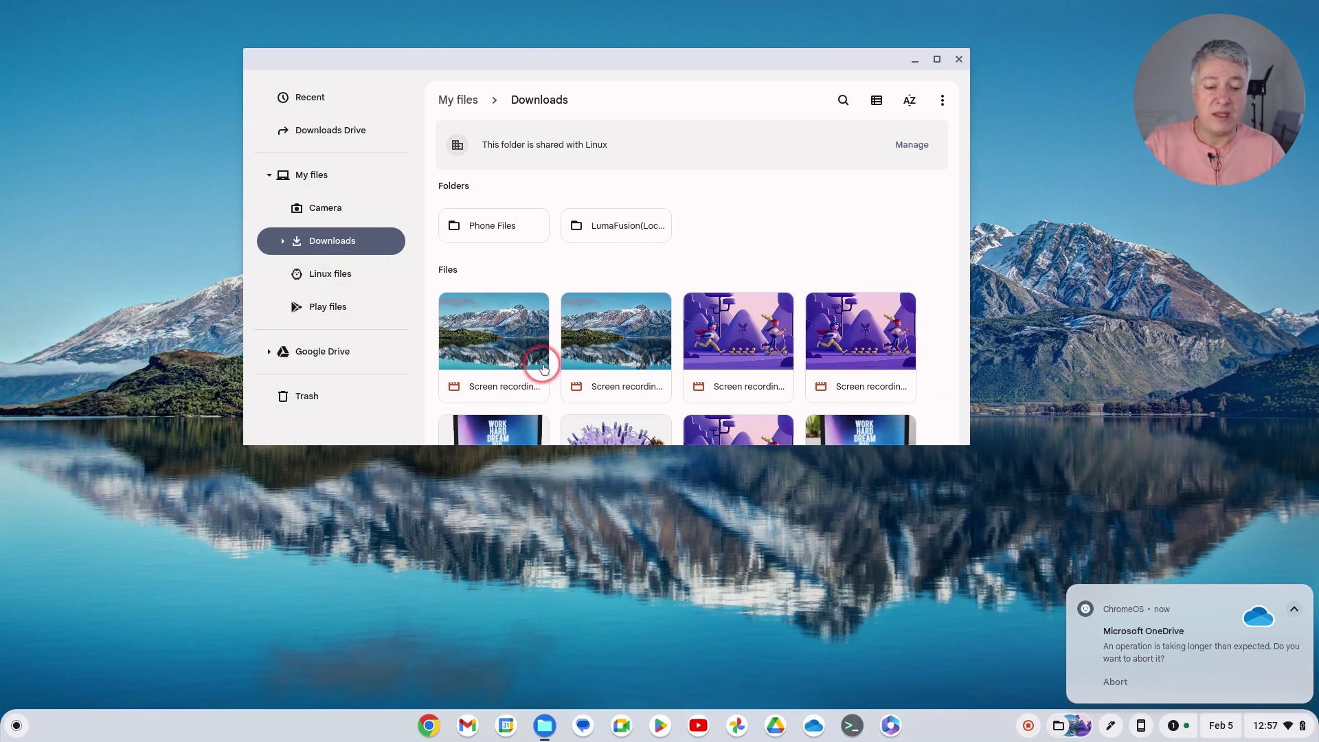
pyautogui.click(959, 59)
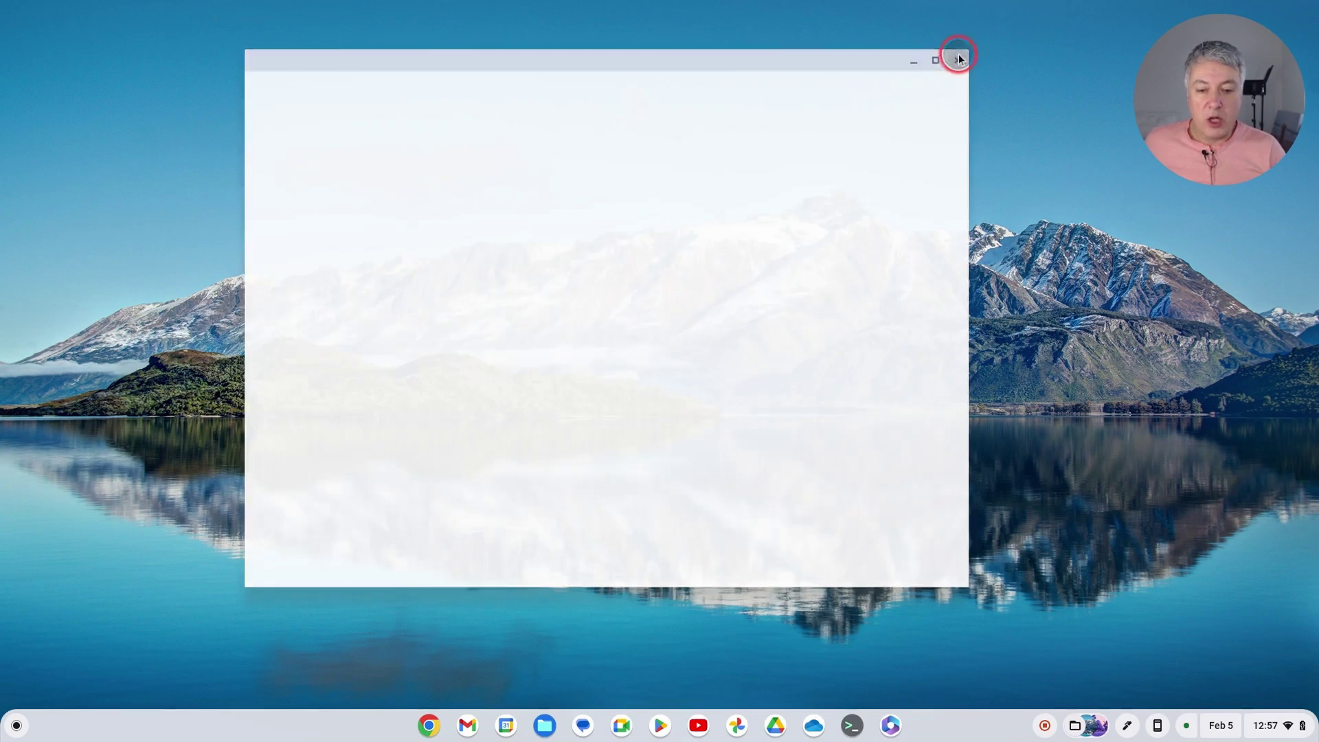
# Switch to Chrome and show Google image results for "dogs", allowing the site to know the location
pyautogui.click(430, 726)
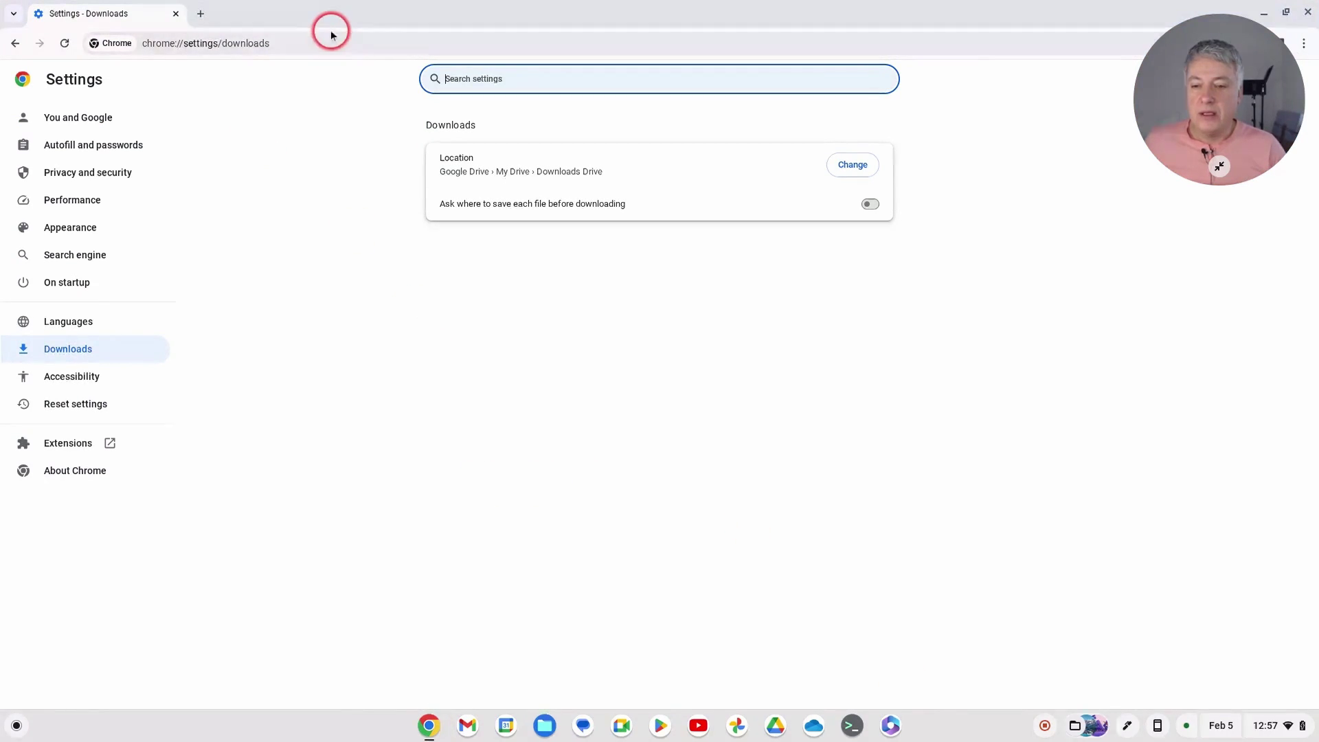
pyautogui.click(330, 35)
pyautogui.write('g')
pyautogui.press('Return')
pyautogui.click(463, 265)
pyautogui.write('dogs')
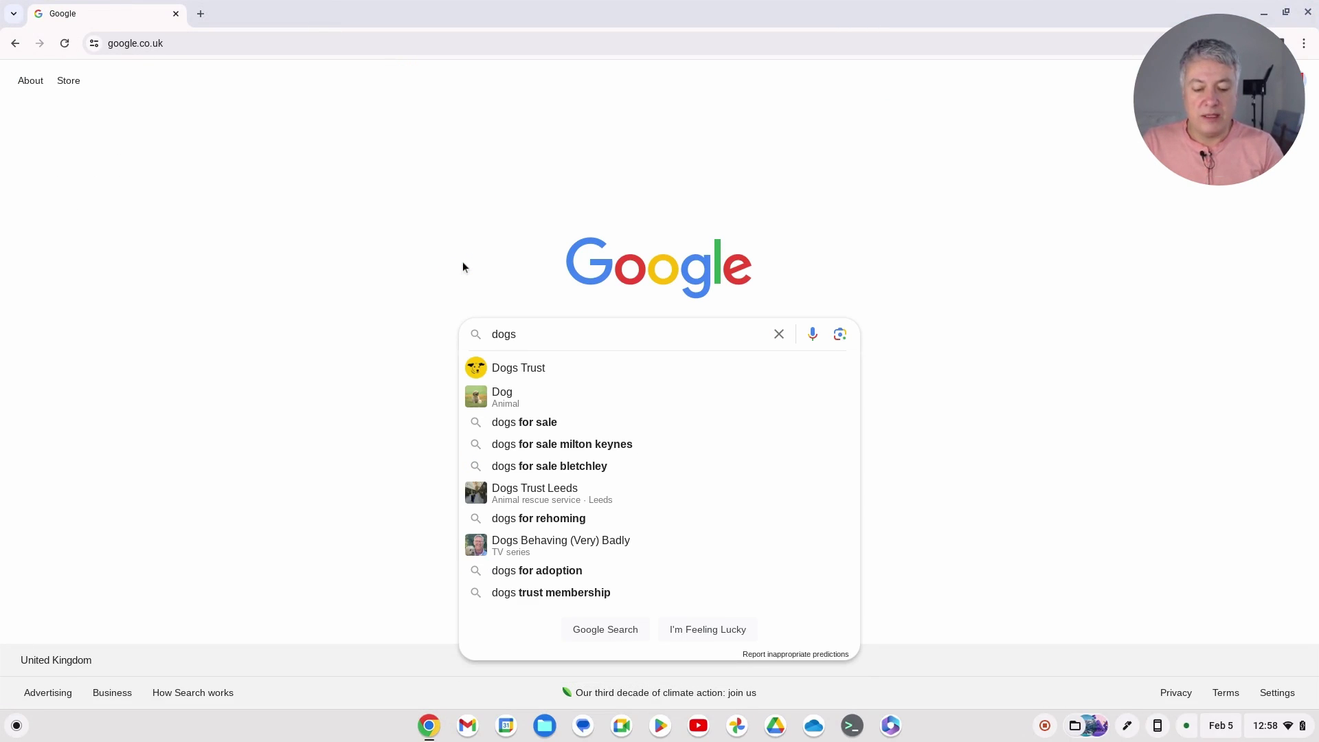
pyautogui.press('Return')
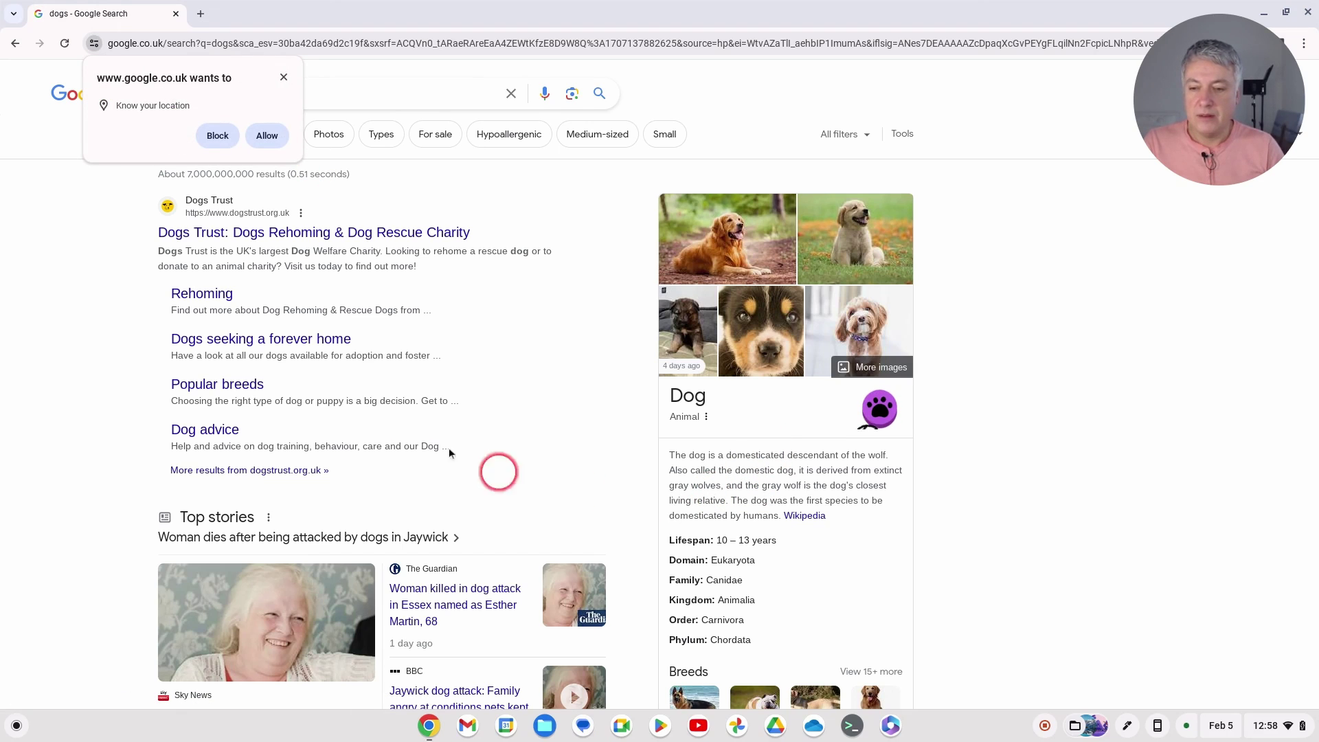
pyautogui.click(268, 136)
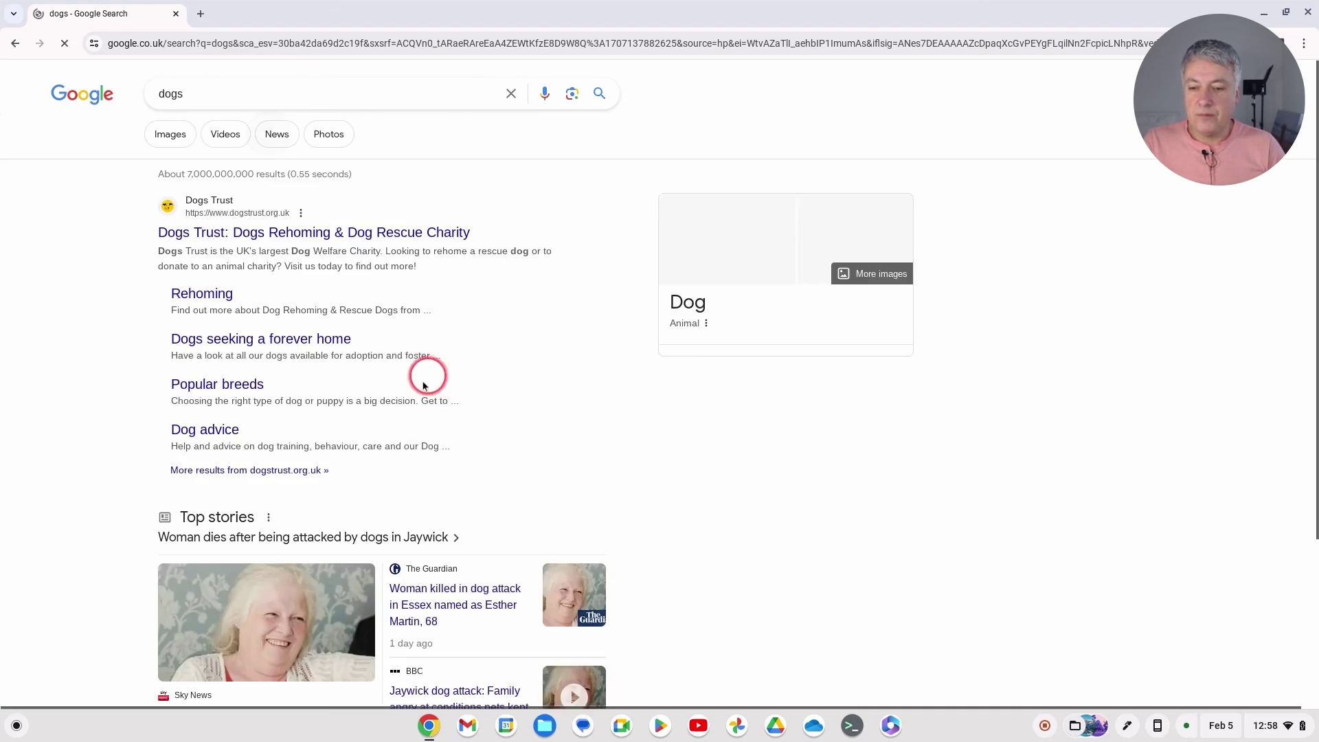
pyautogui.click(180, 138)
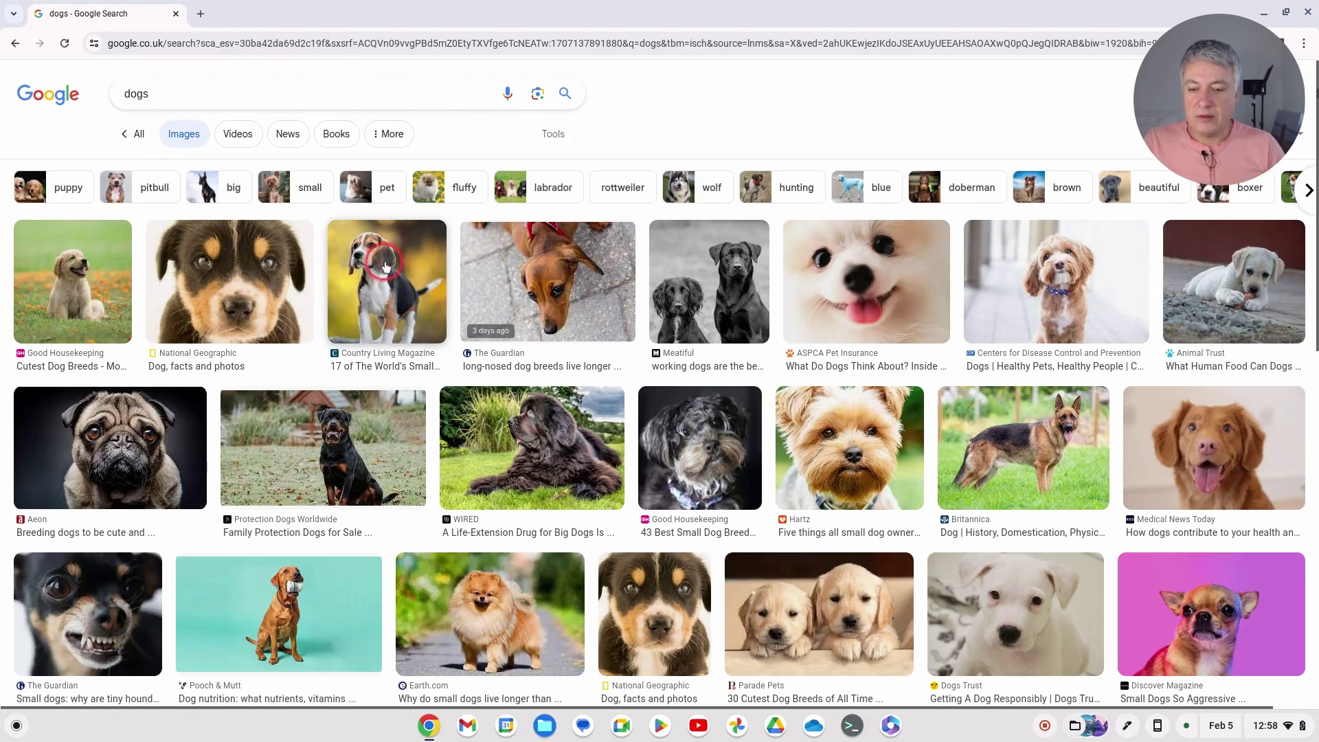
# Save the Country Living Magazine beagle image to Downloads Drive as worlds-smallest-dogs-1647336453.jpg and close Chrome
pyautogui.click(386, 267)
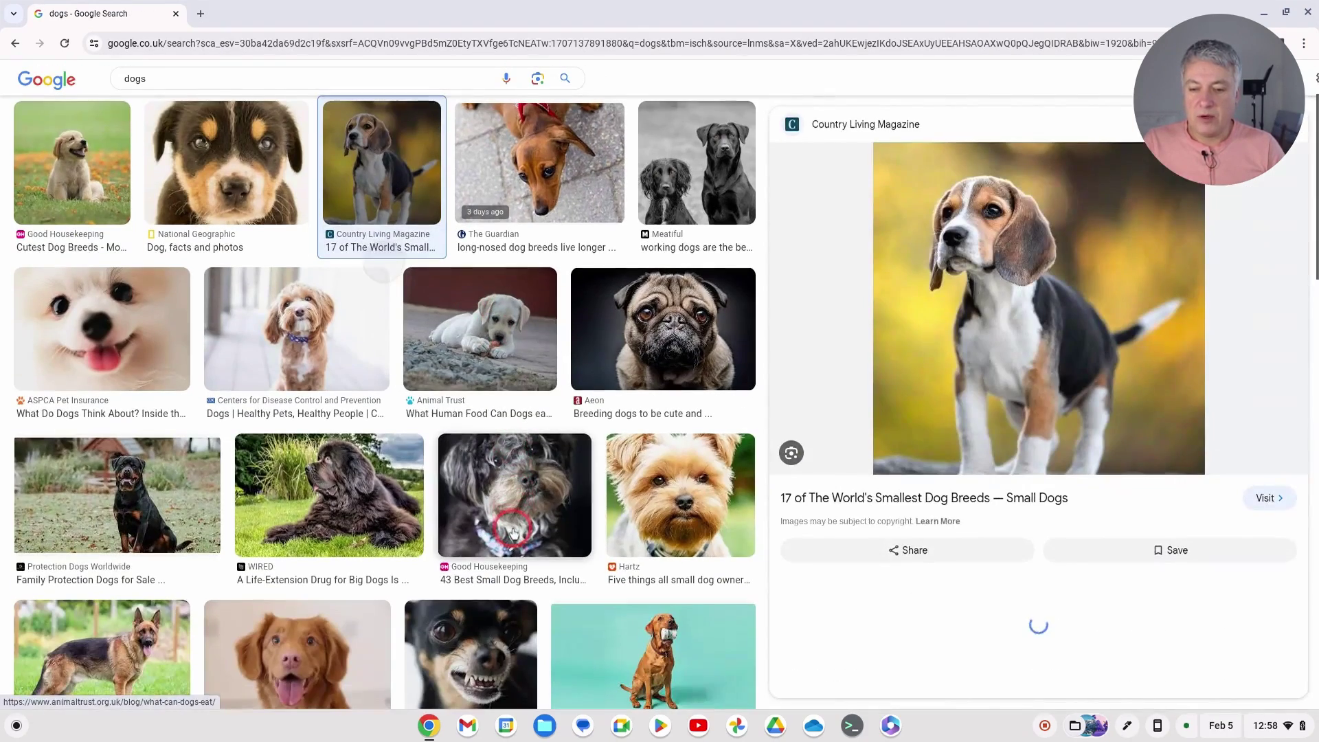
pyautogui.rightClick(1012, 250)
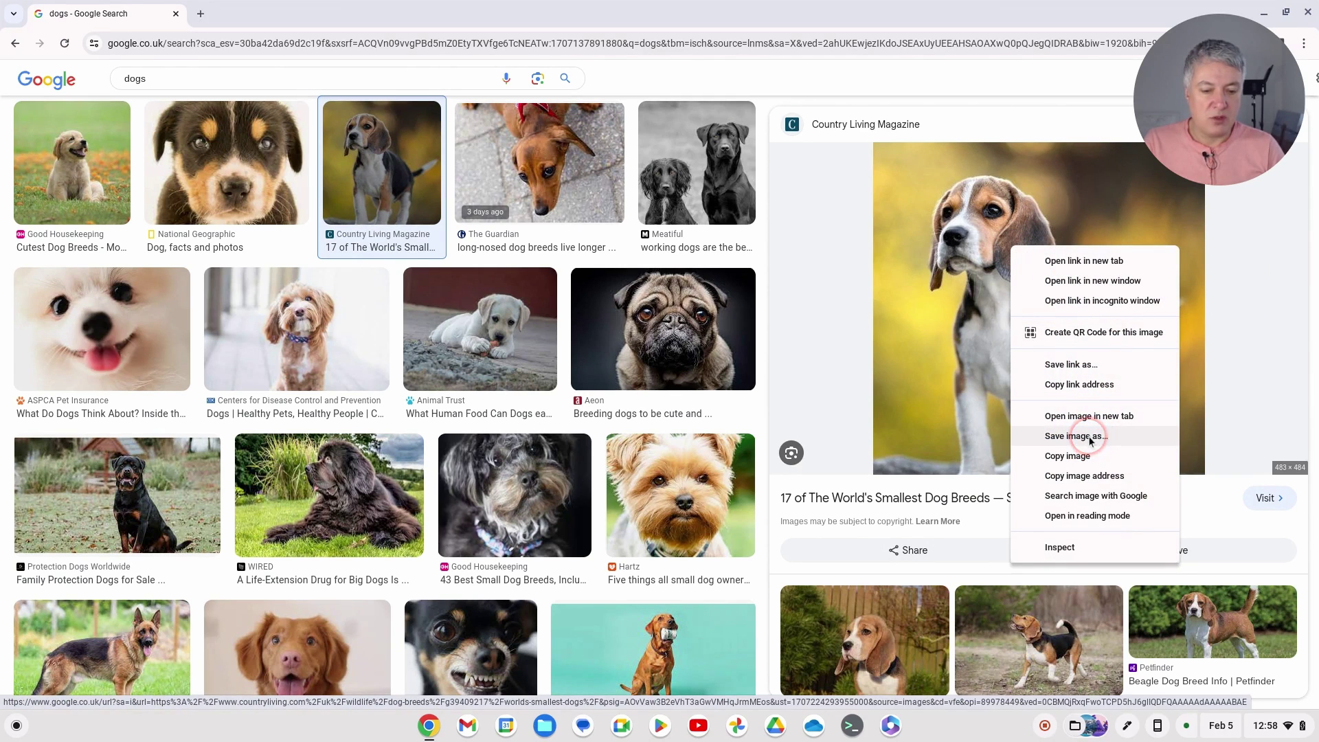
pyautogui.click(1090, 437)
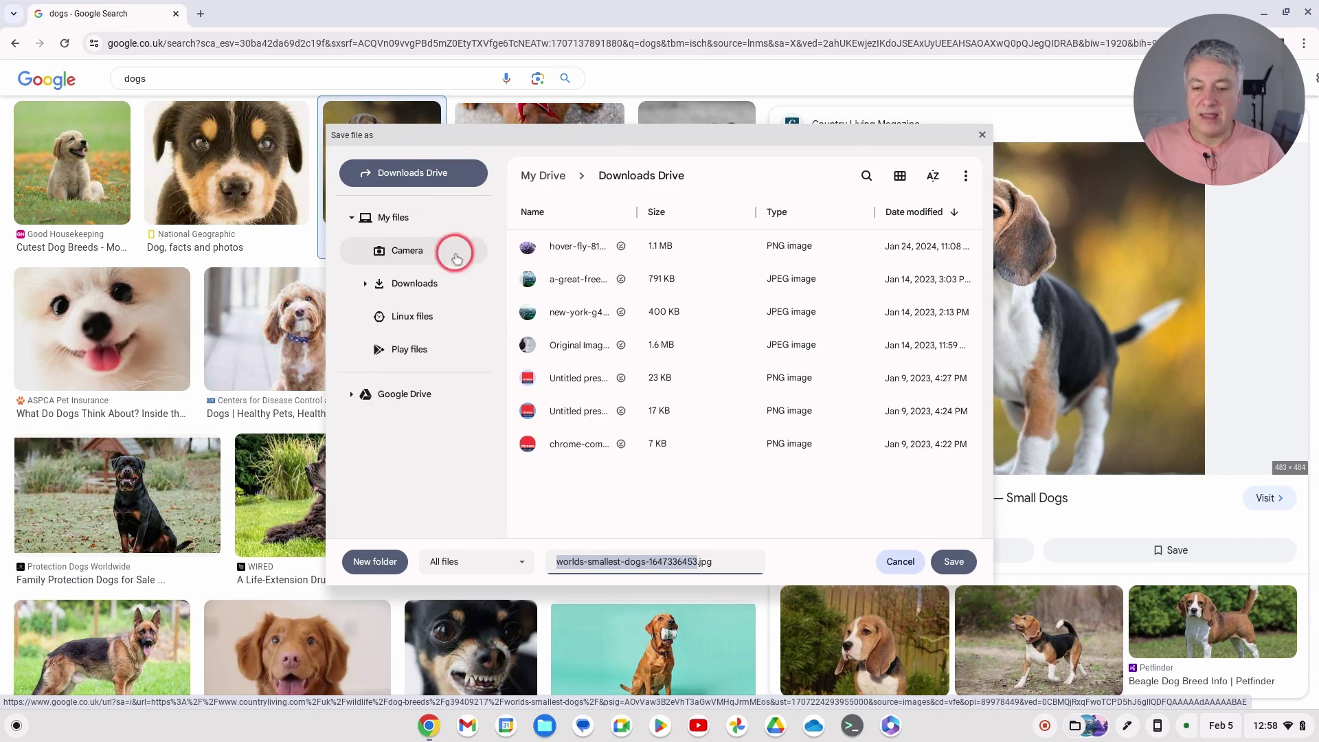
pyautogui.click(960, 565)
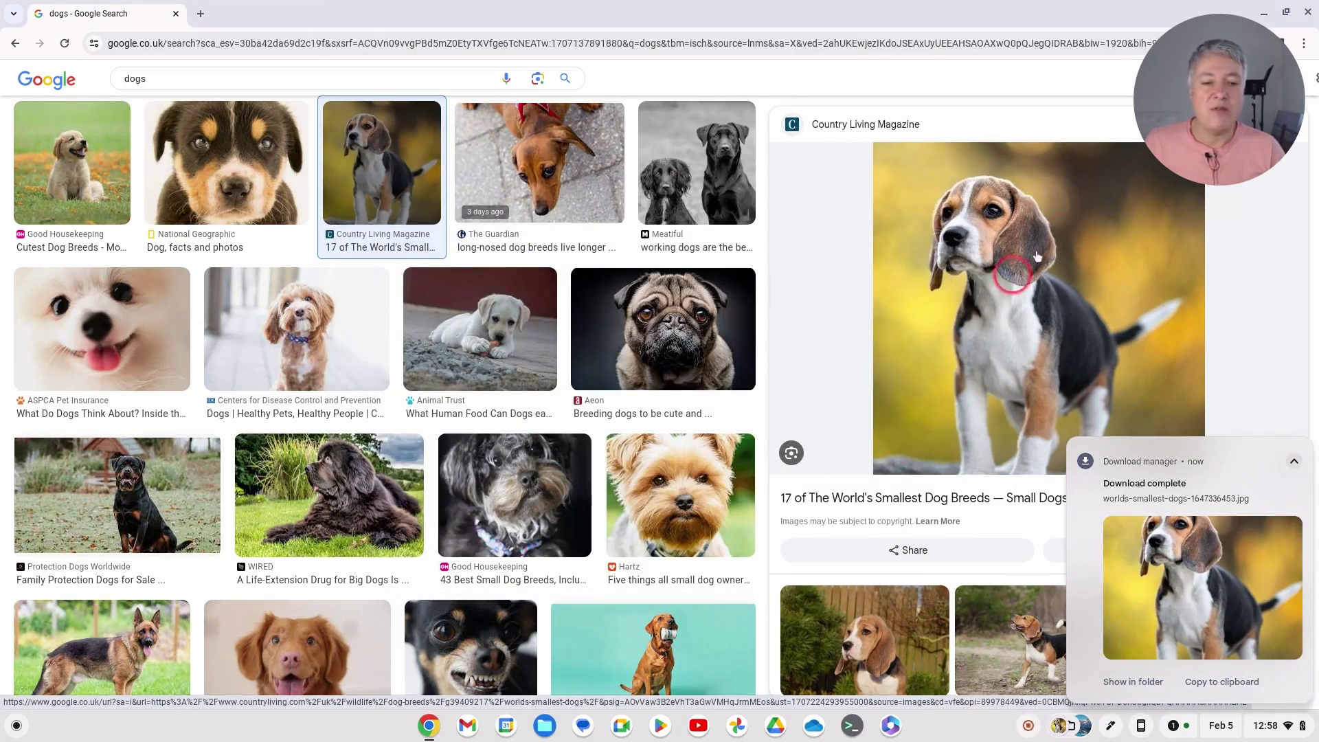
pyautogui.click(1308, 13)
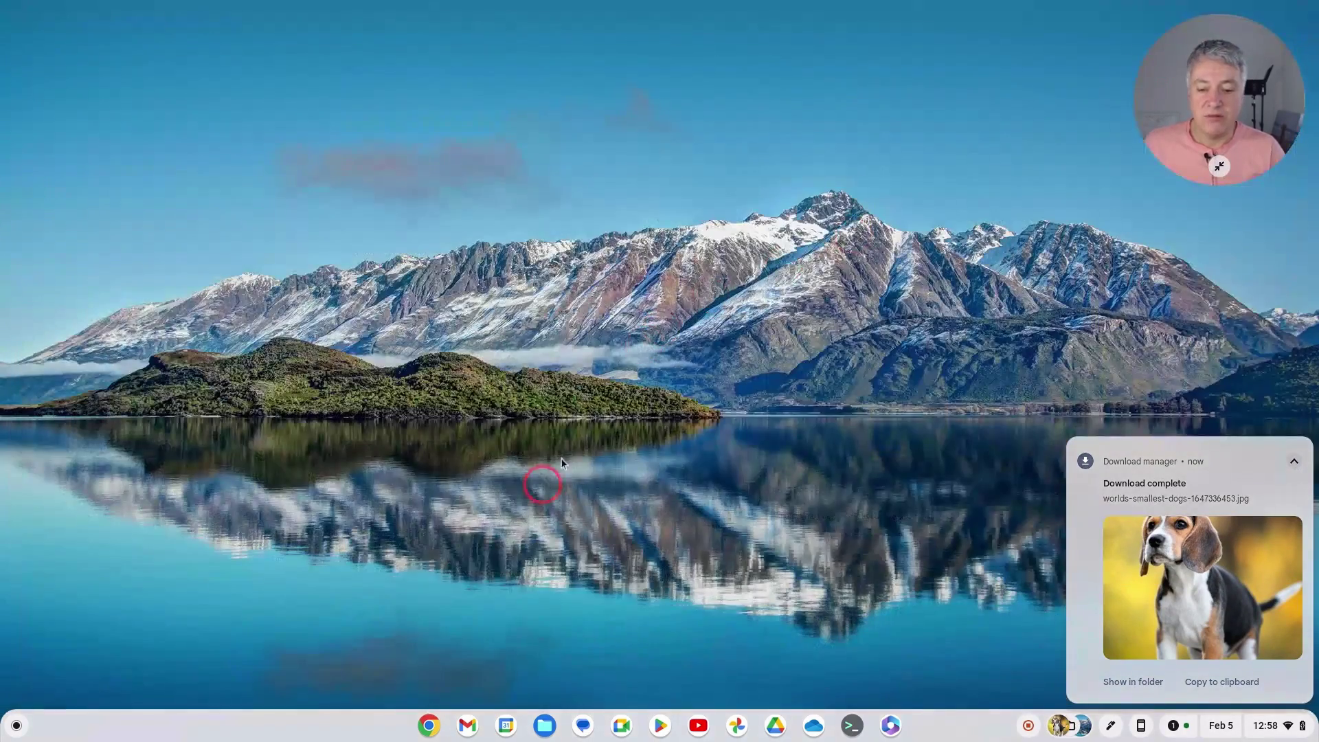
# Open Files and check the local Downloads folder and Downloads Drive for the saved dog image
pyautogui.click(545, 725)
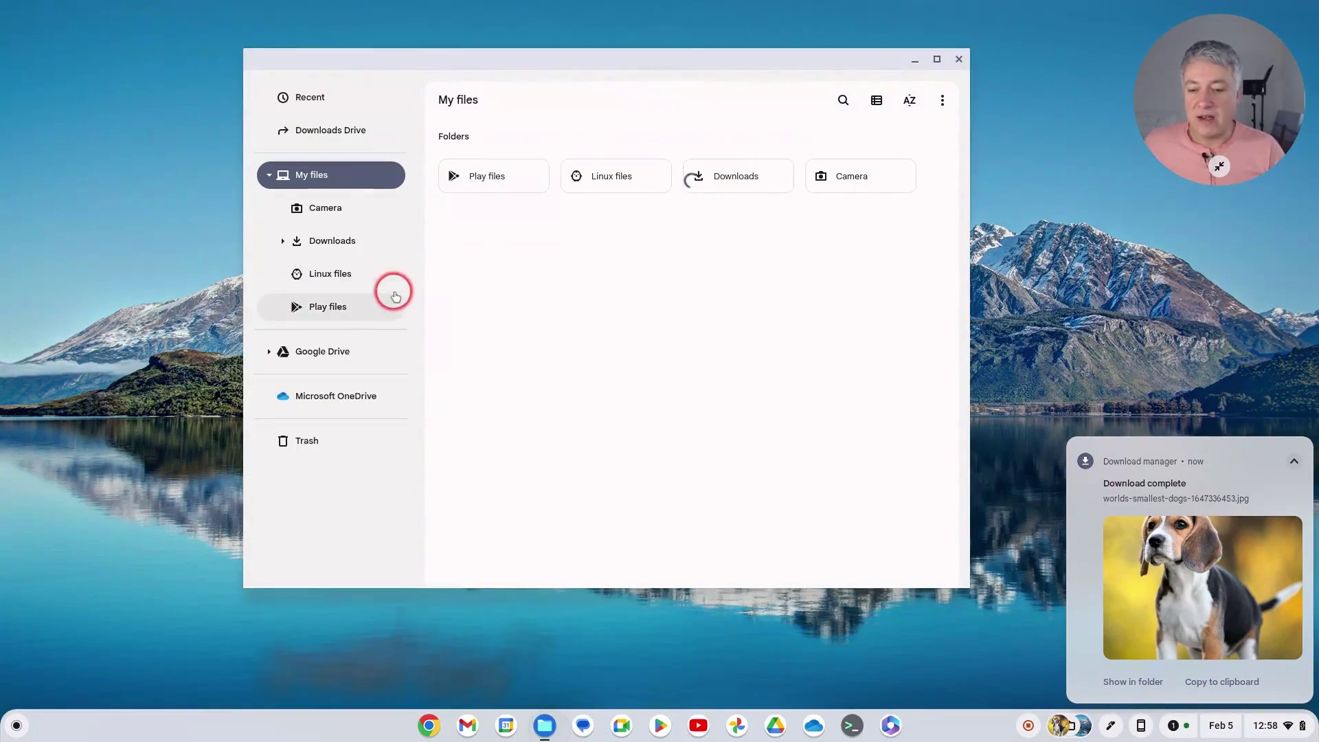
pyautogui.click(336, 242)
pyautogui.scroll(-3, 712, 412)
pyautogui.scroll(-3, 711, 422)
pyautogui.scroll(6, 704, 398)
pyautogui.click(364, 132)
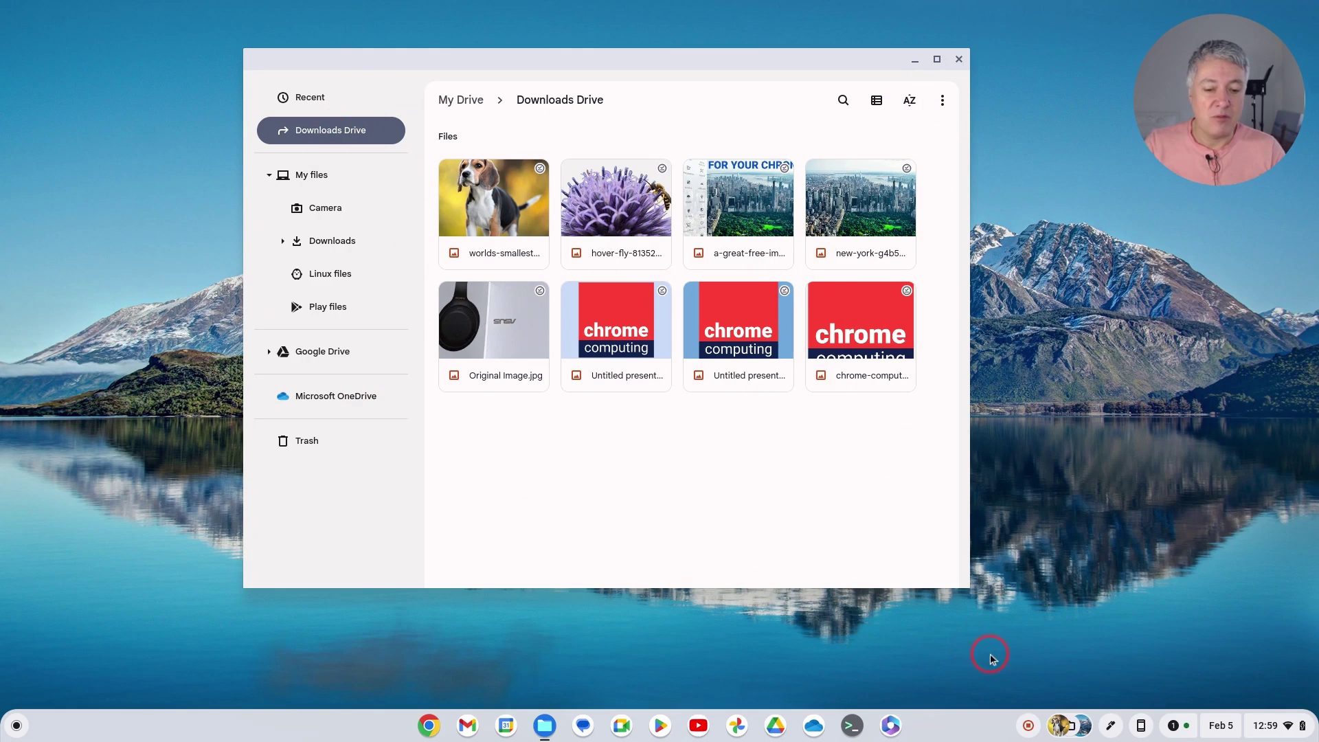
# Enlarge the Files window, view the local Downloads folder again, and close Files
pyautogui.moveTo(969, 586); pyautogui.dragTo(1080, 657)
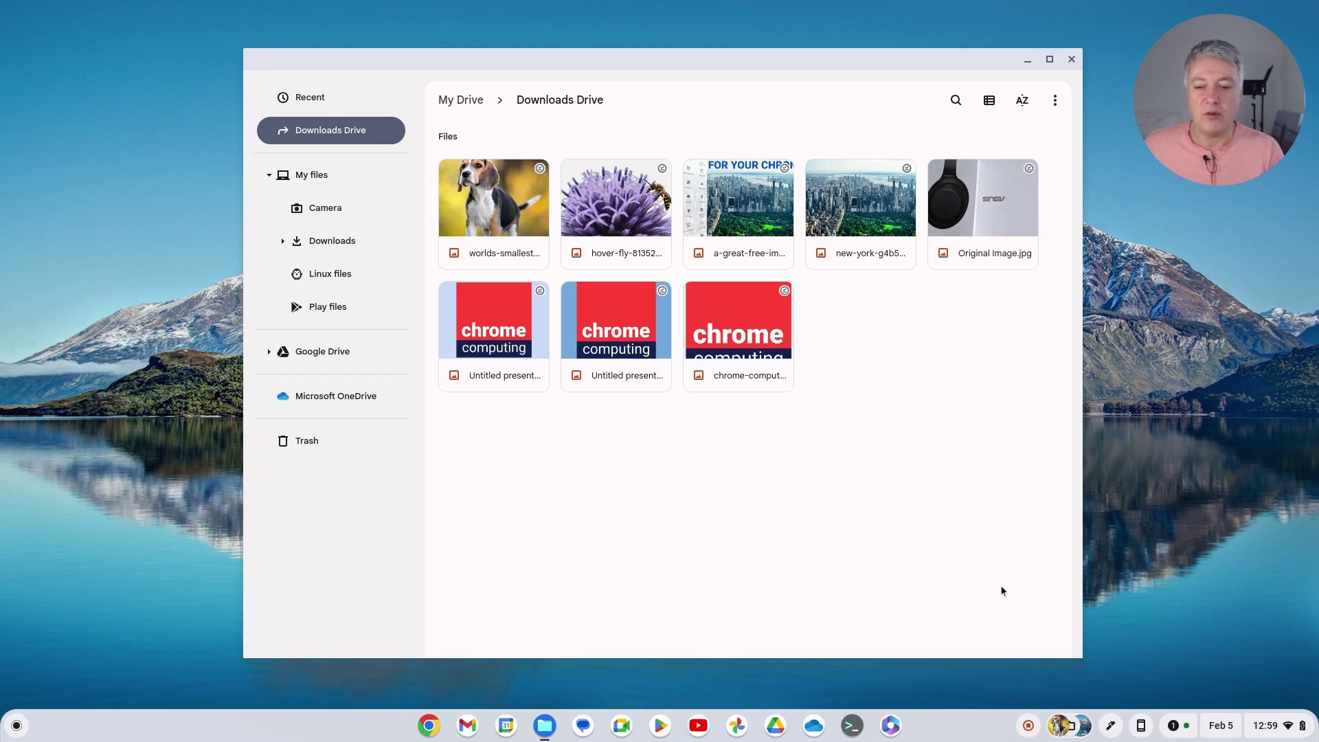
pyautogui.click(343, 243)
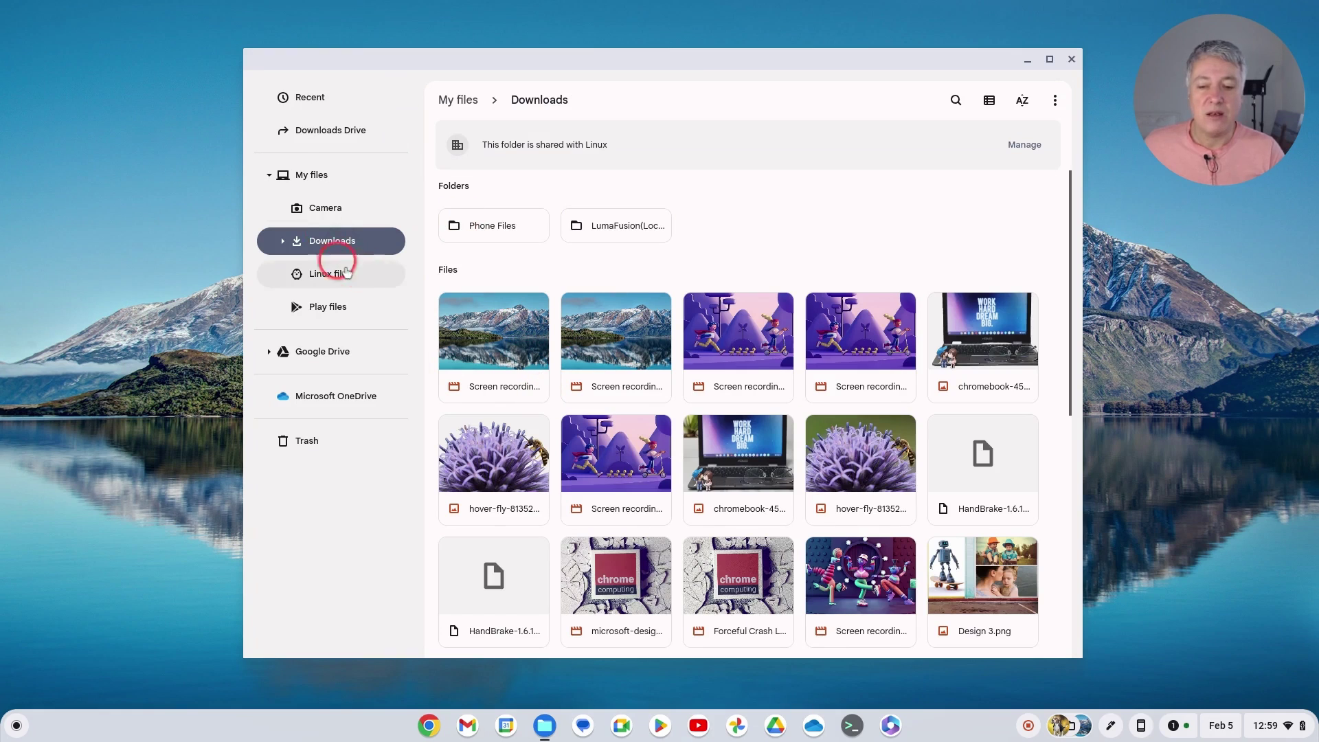
pyautogui.moveTo(749, 462); pyautogui.dragTo(795, 541)
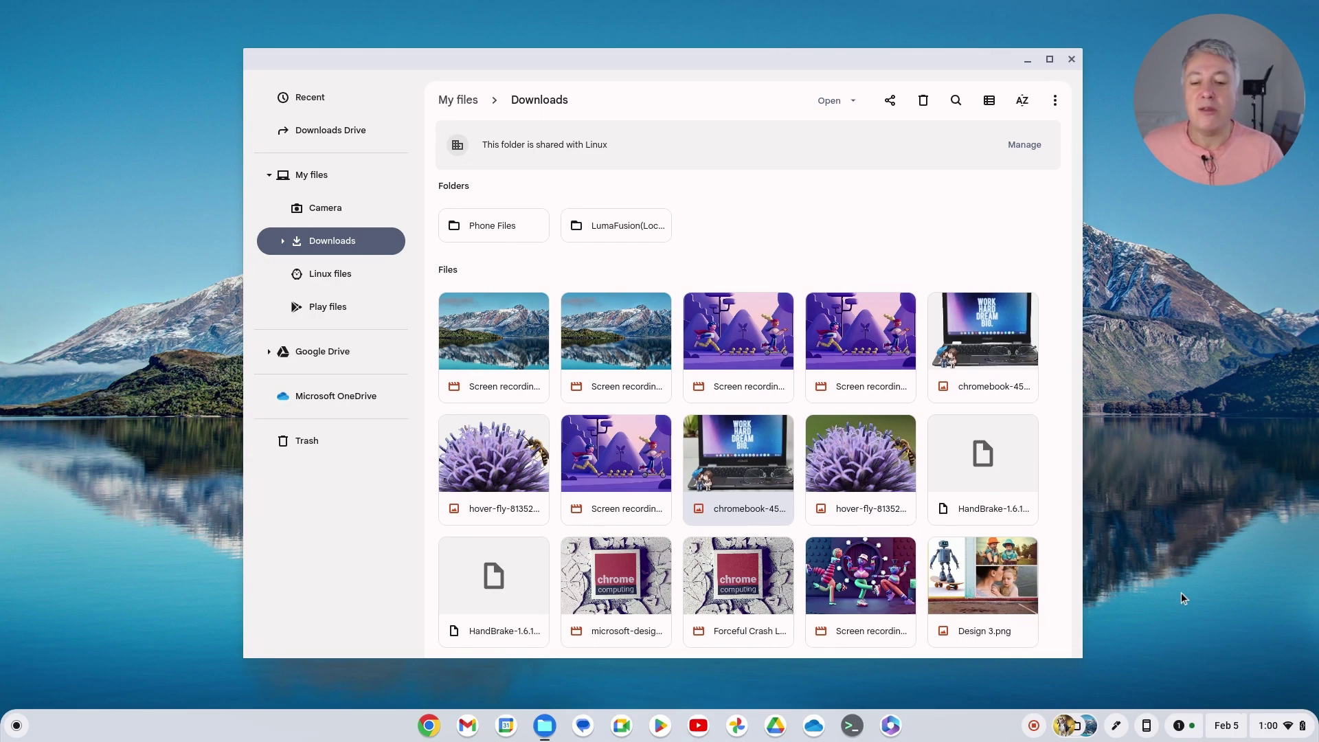
pyautogui.hotkey('alt', '-')
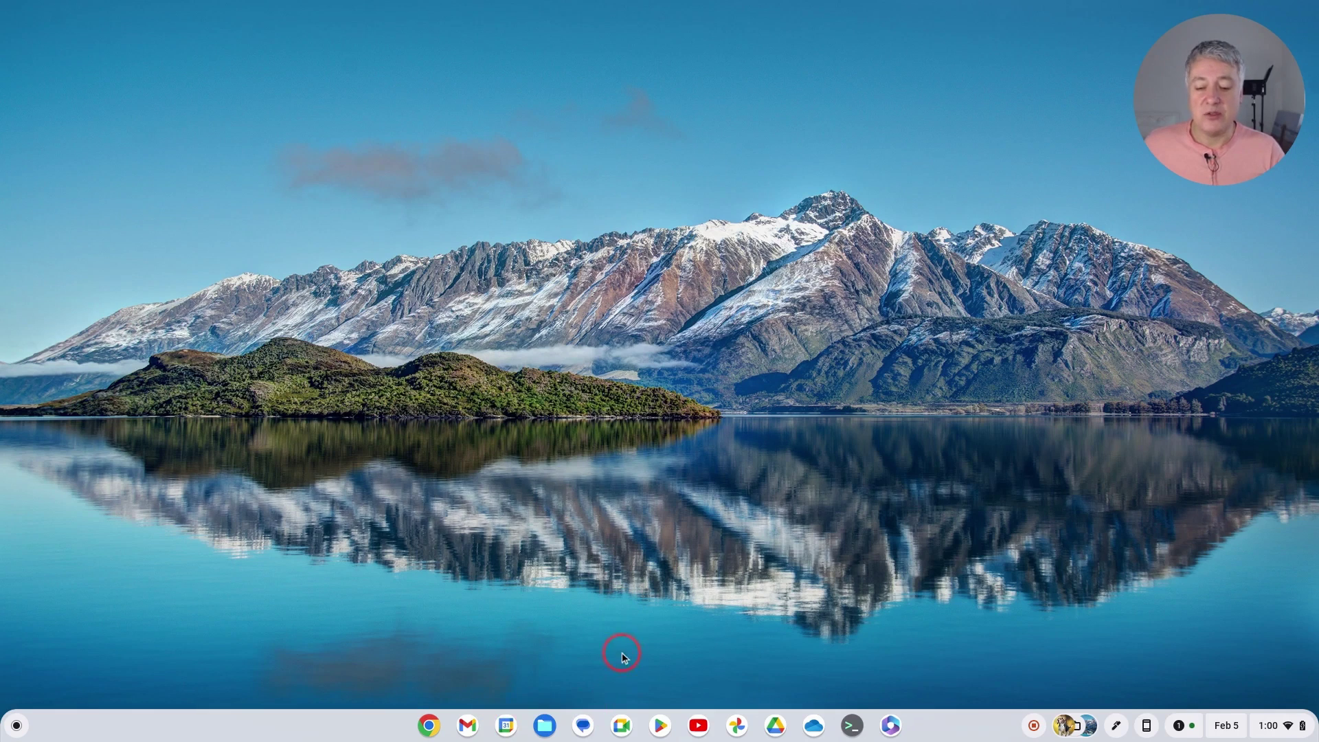
# Switch to Google Drive on the web and open the Downloads Drive folder in My Drive
pyautogui.click(774, 725)
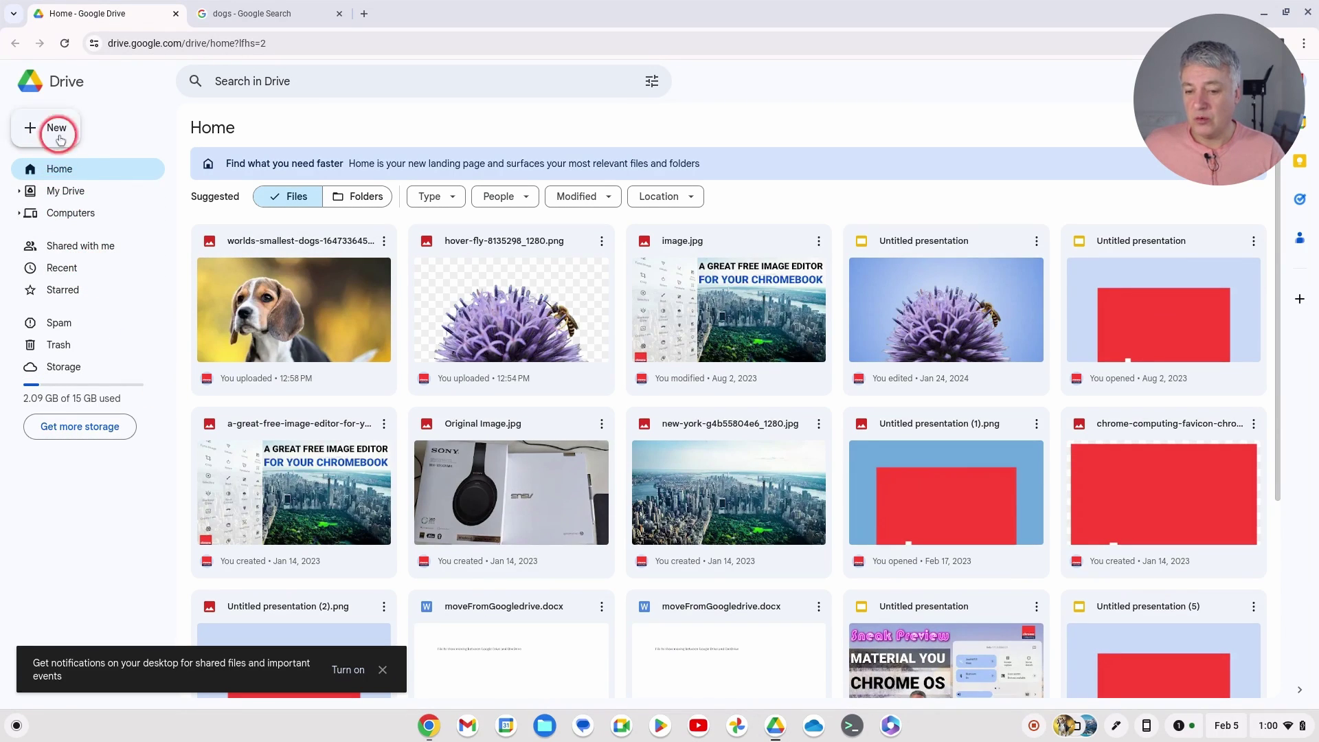
pyautogui.click(56, 195)
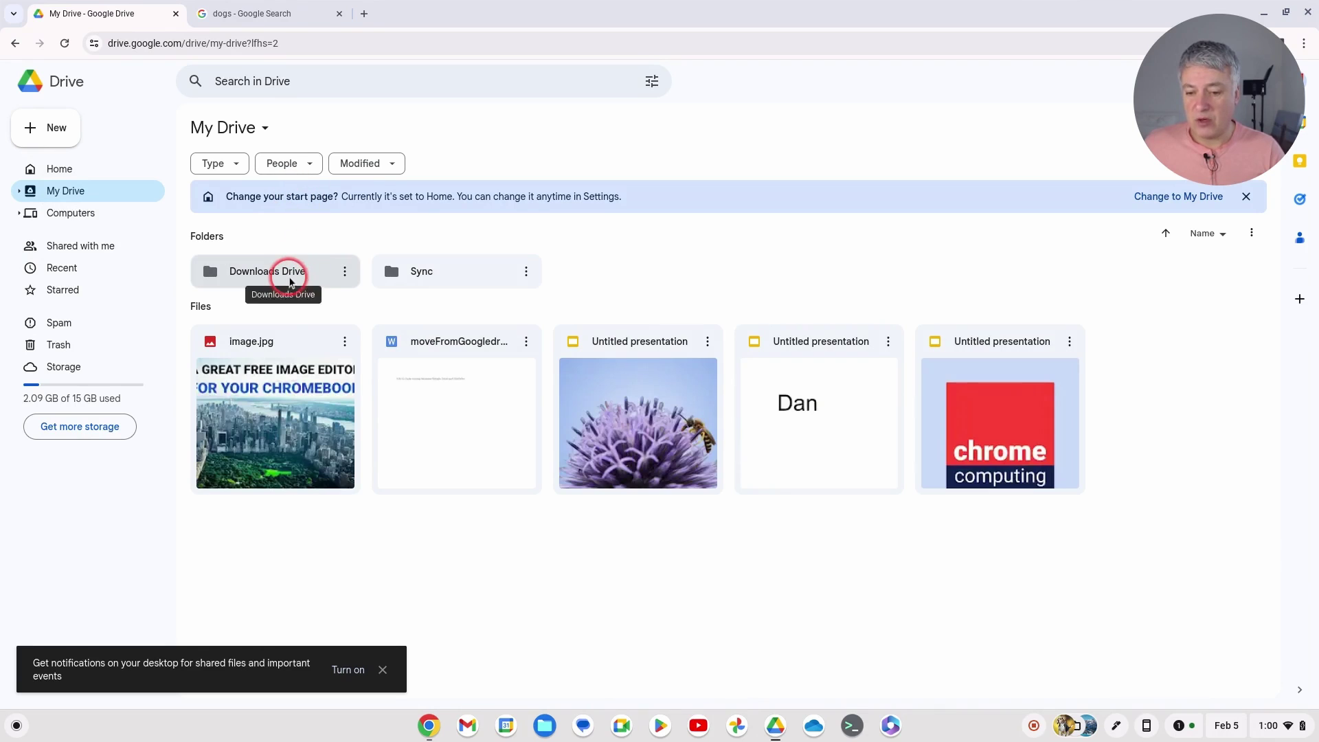
pyautogui.click(284, 272)
pyautogui.doubleClick(242, 283)
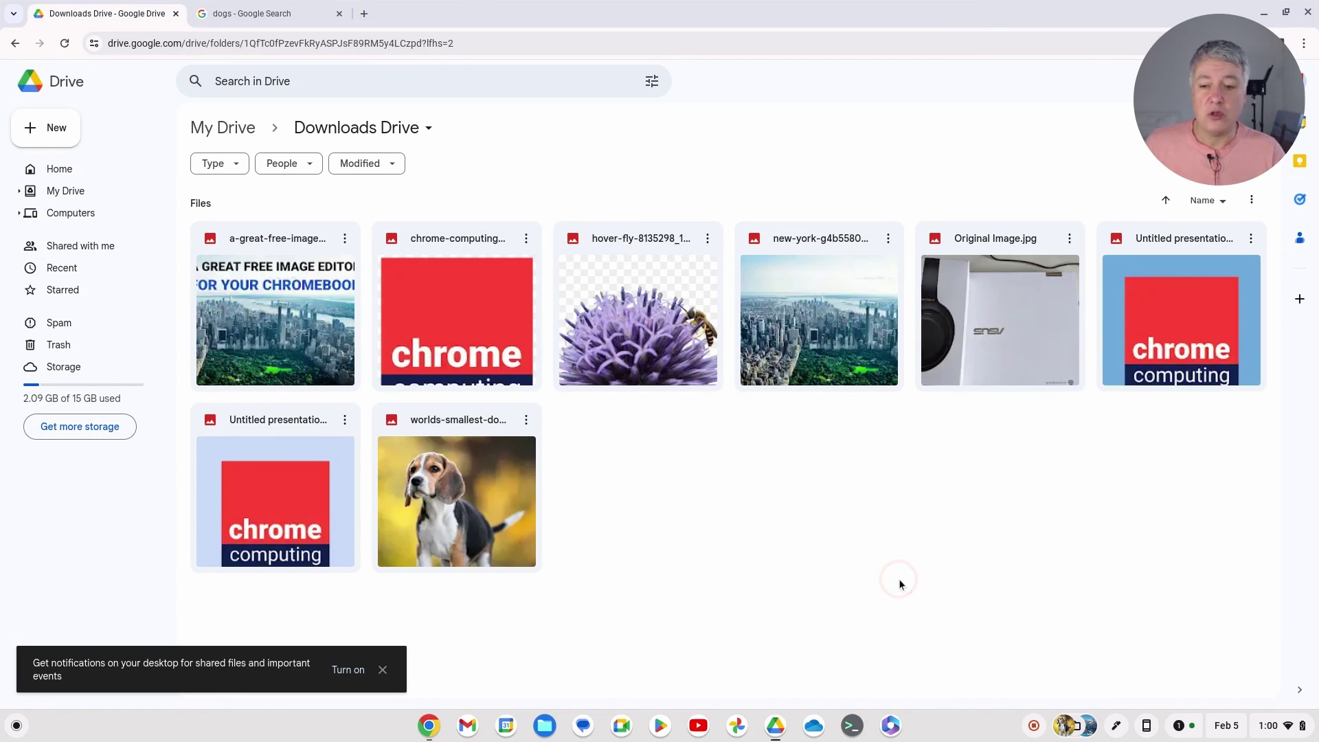
# View Downloads Drive under Google Drive in the Files app, and close Files, the Drive tab and Chrome
pyautogui.click(543, 728)
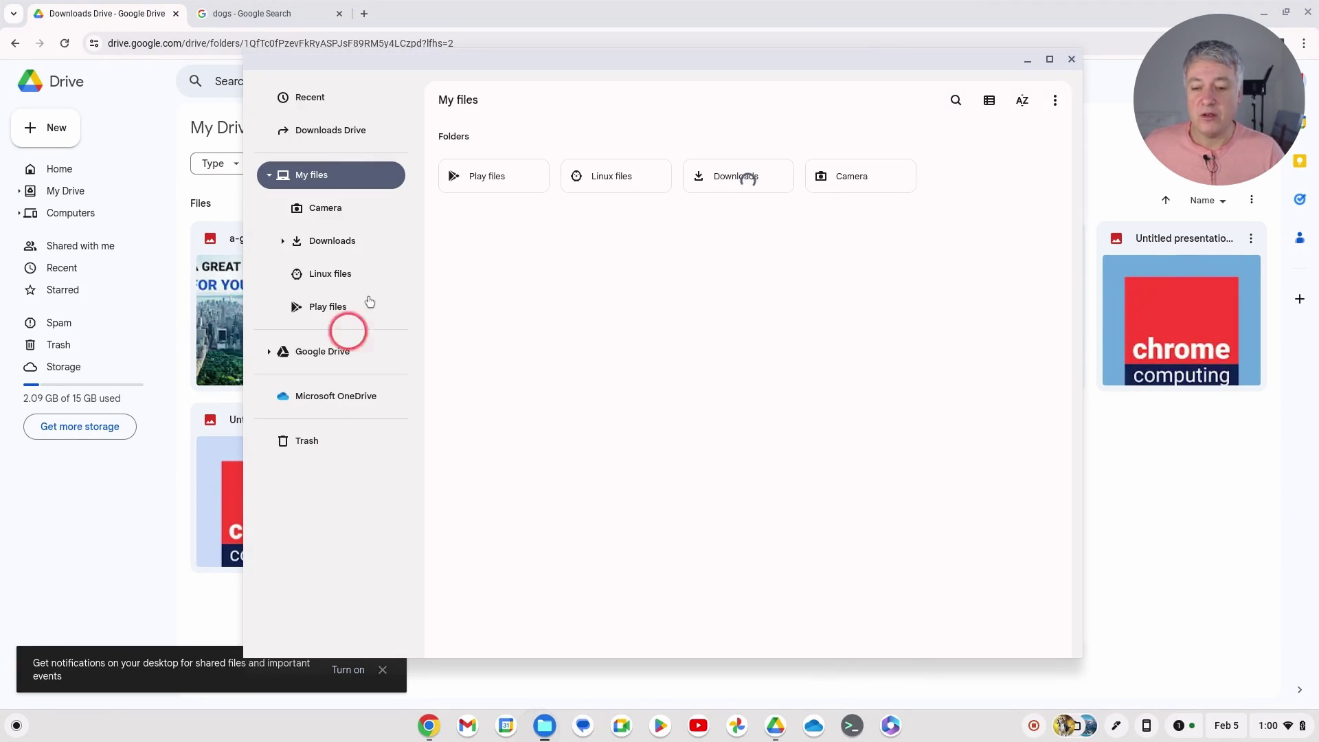
pyautogui.click(316, 365)
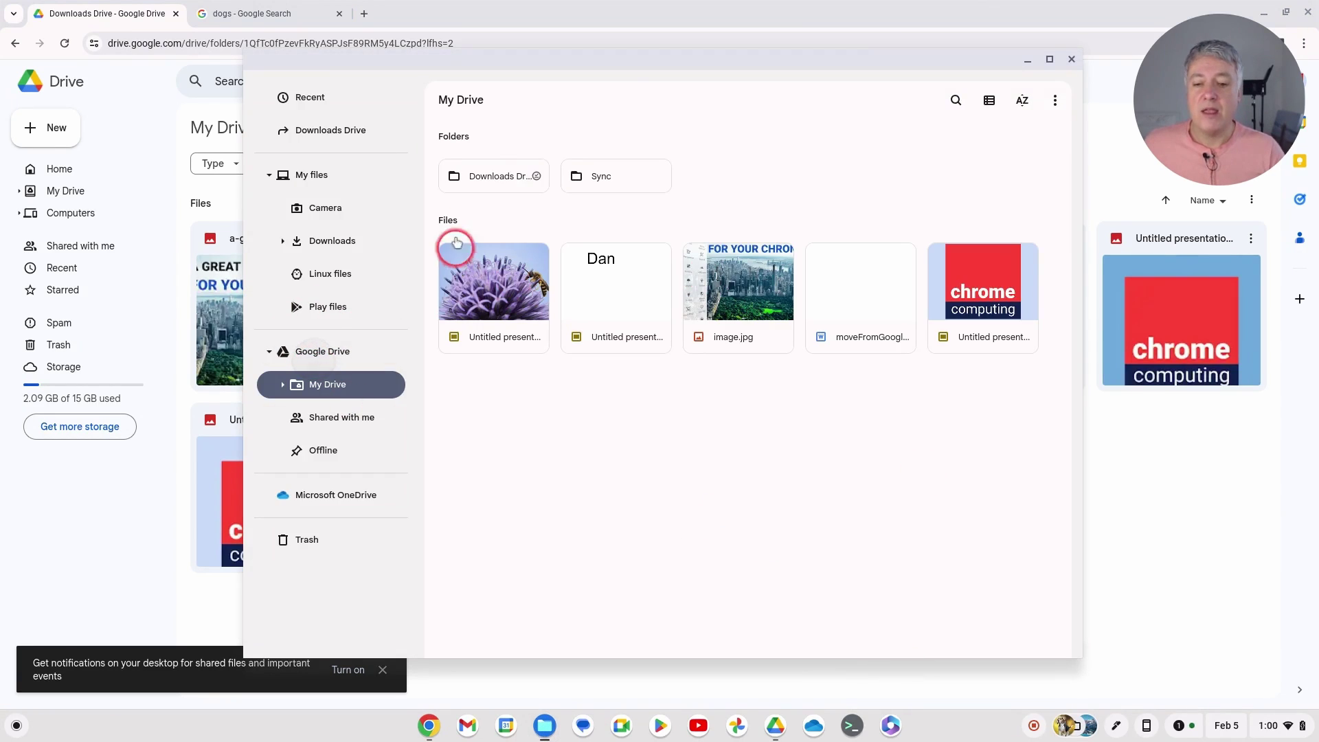
pyautogui.doubleClick(486, 177)
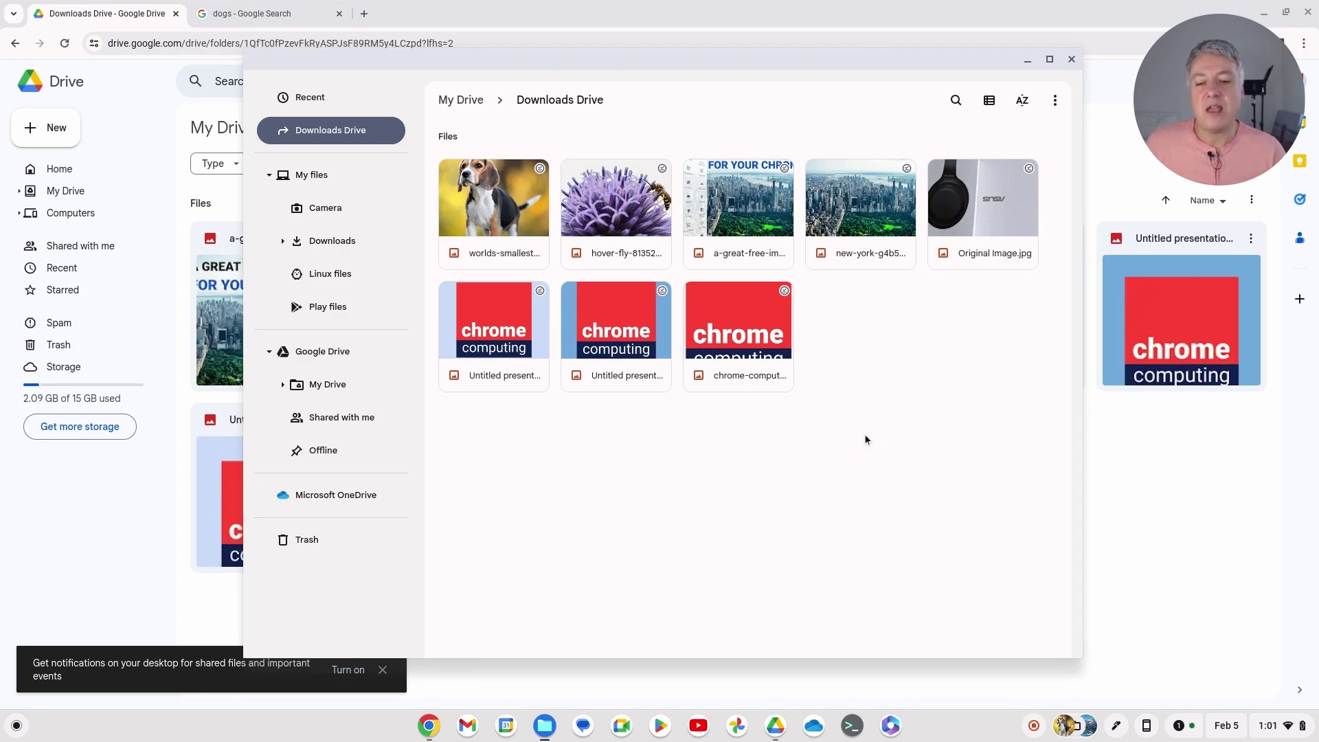
pyautogui.click(1073, 61)
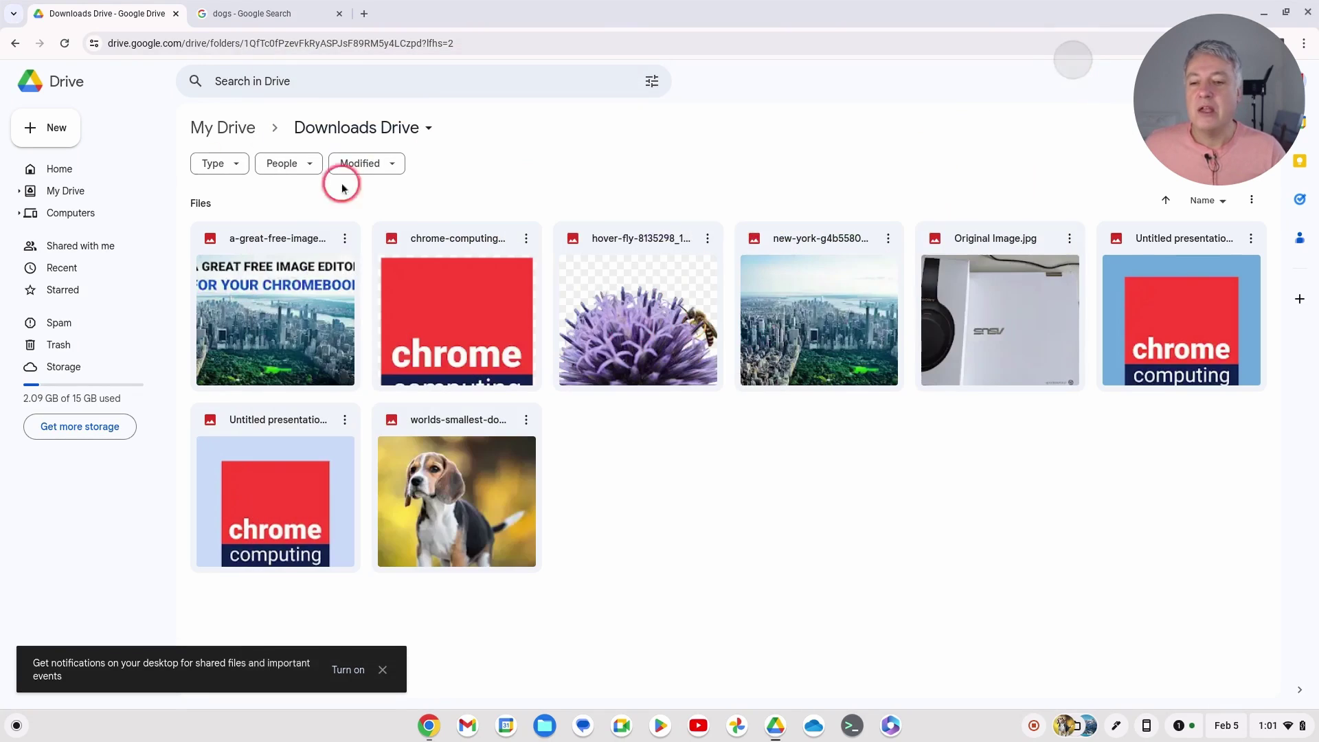
pyautogui.click(175, 14)
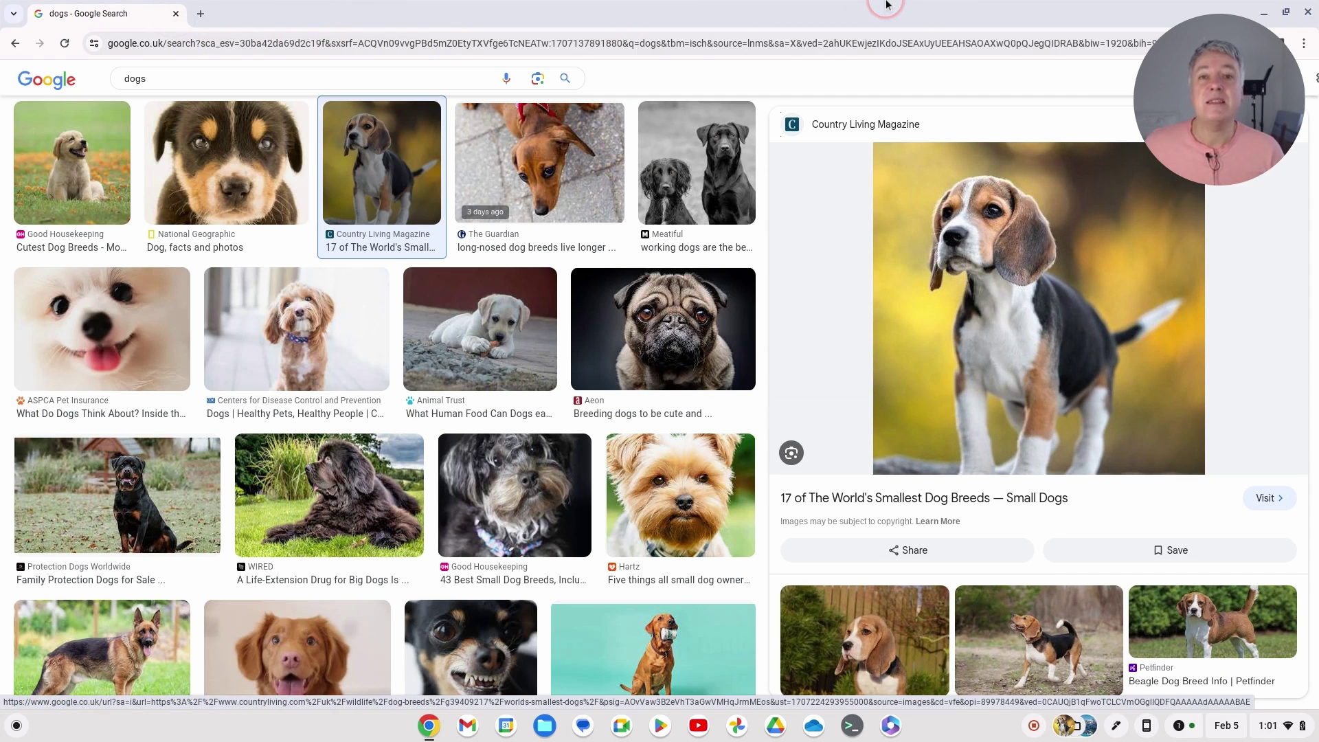
pyautogui.click(1307, 12)
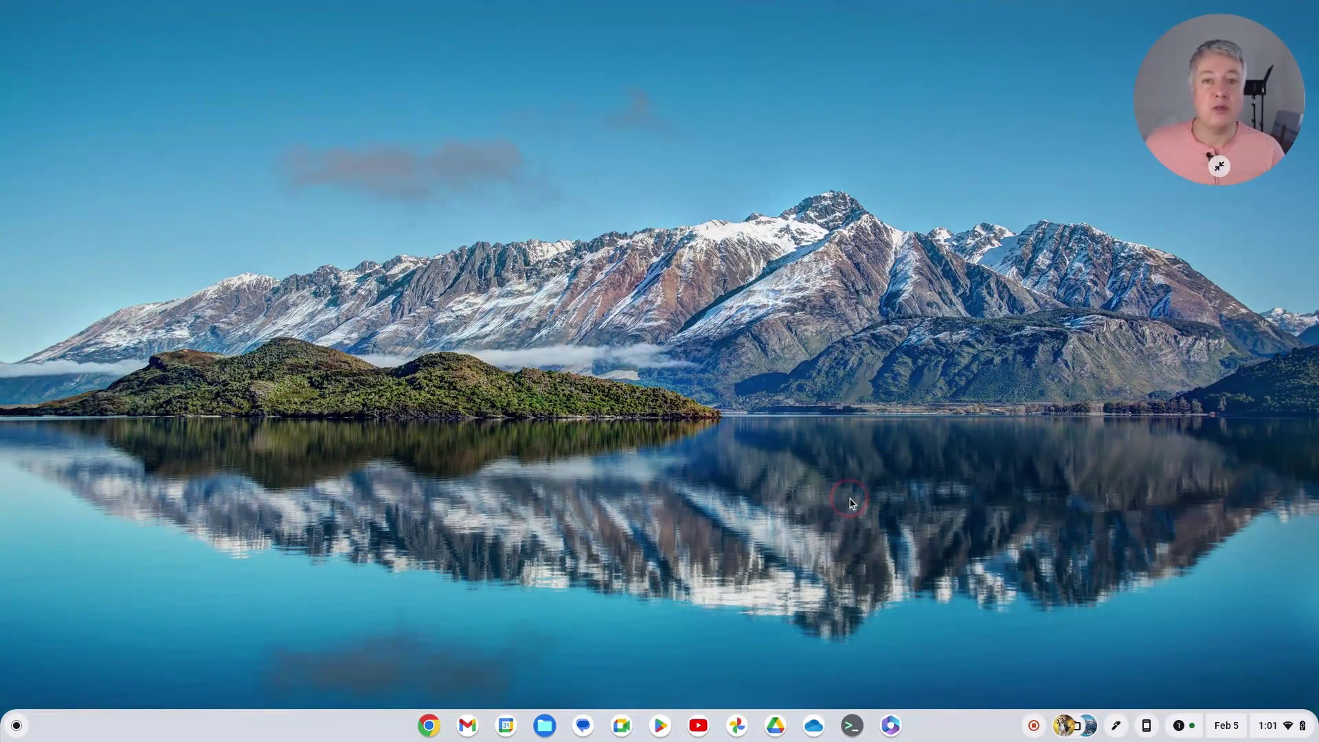